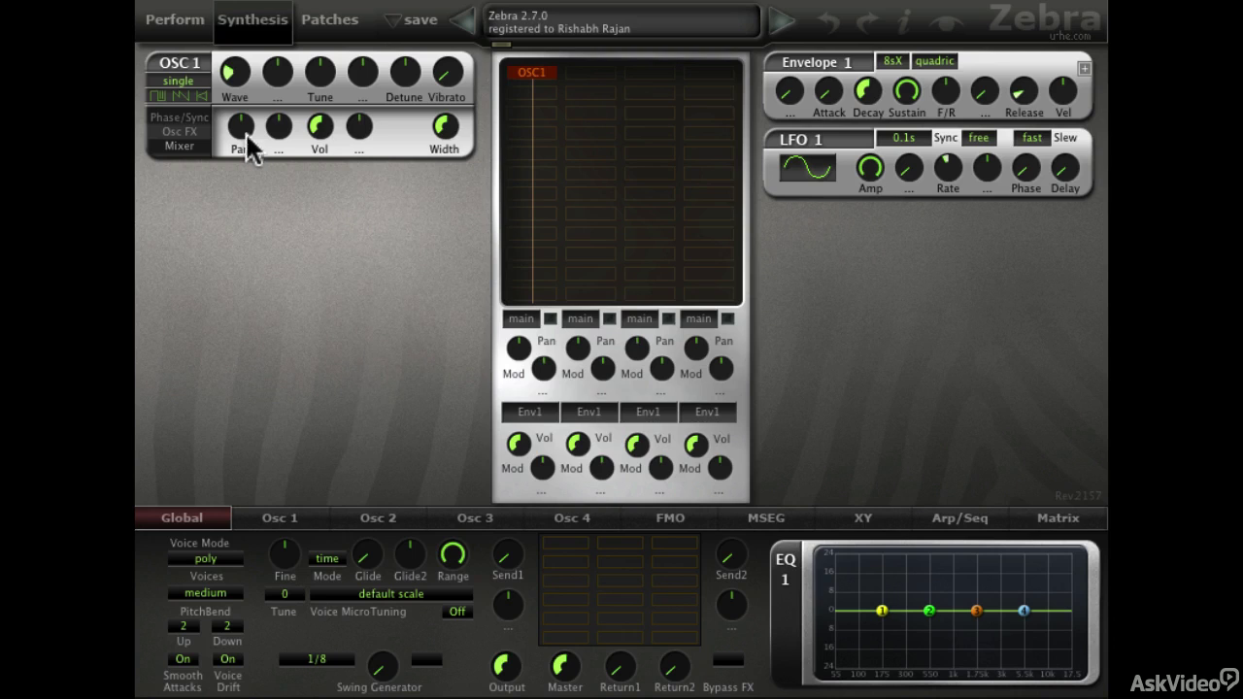
# Load the patch HS There Will Be Crud+ and show its performance pads together with the XY assignments
pyautogui.click(192, 23)
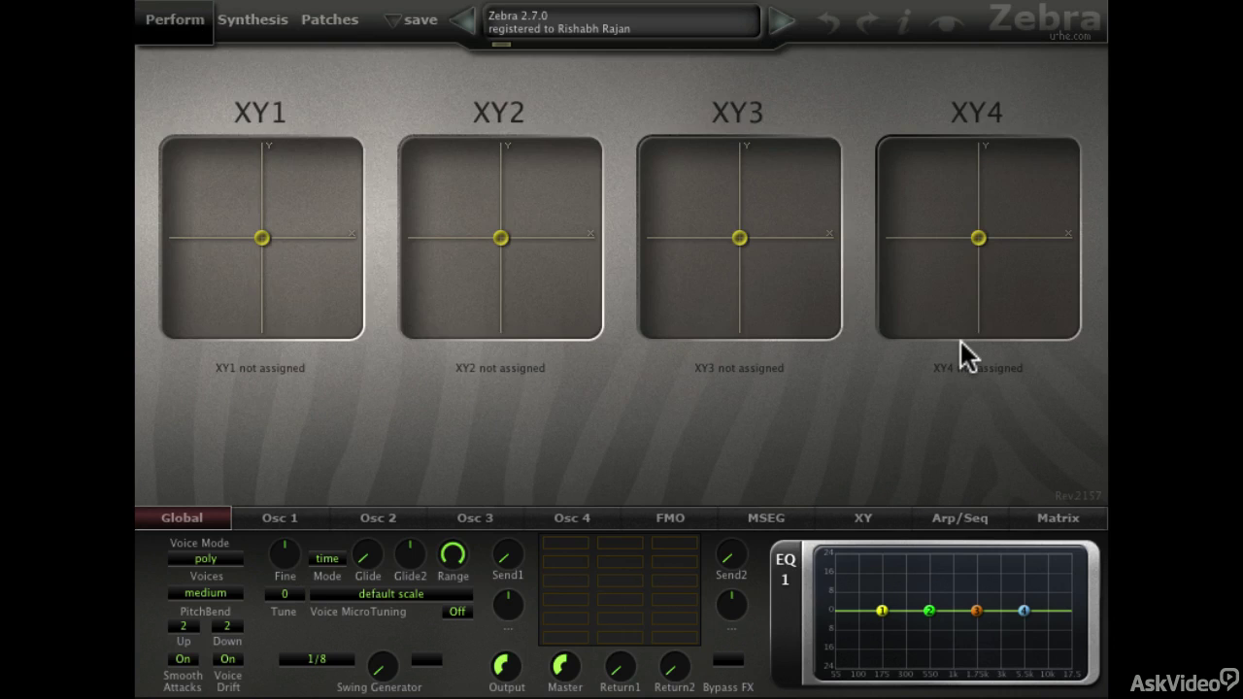
pyautogui.click(863, 520)
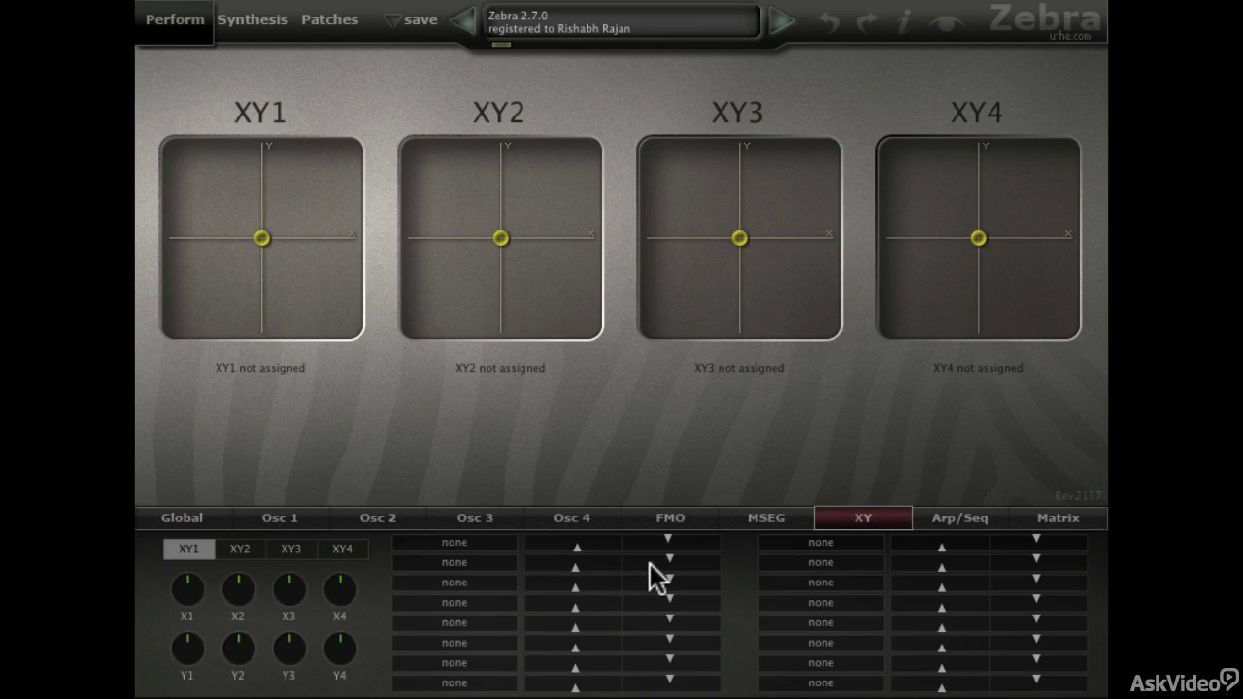
pyautogui.click(335, 21)
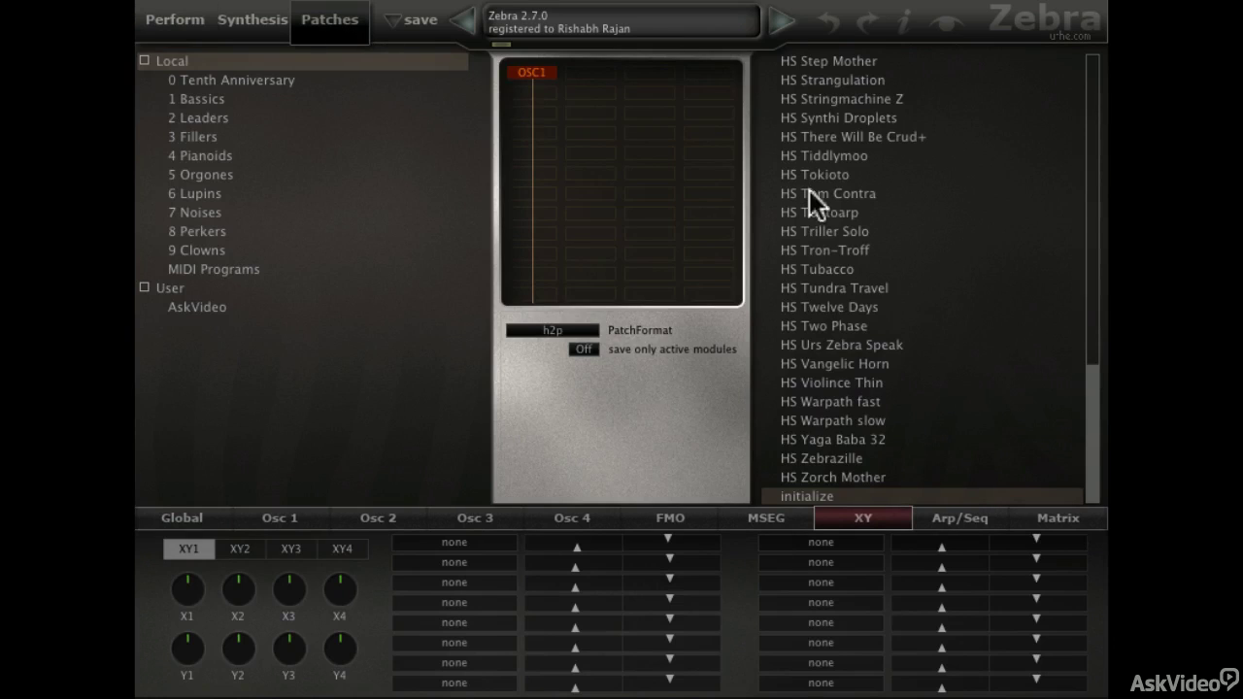
pyautogui.click(931, 137)
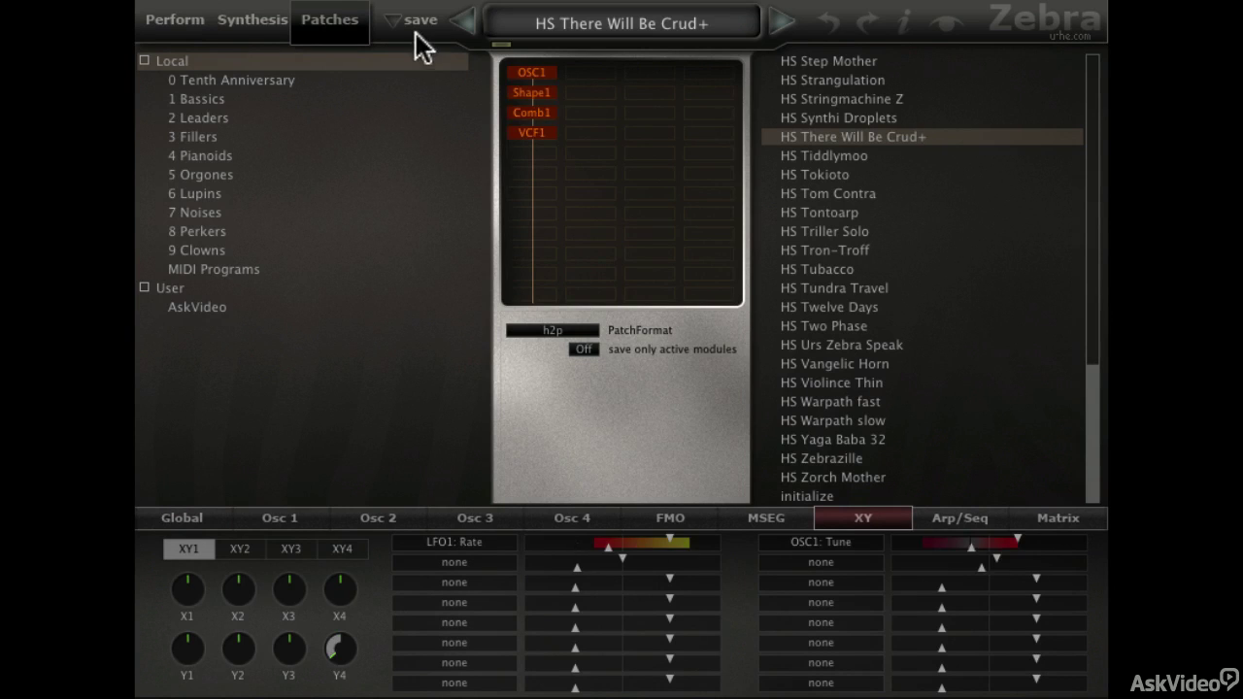
pyautogui.click(174, 22)
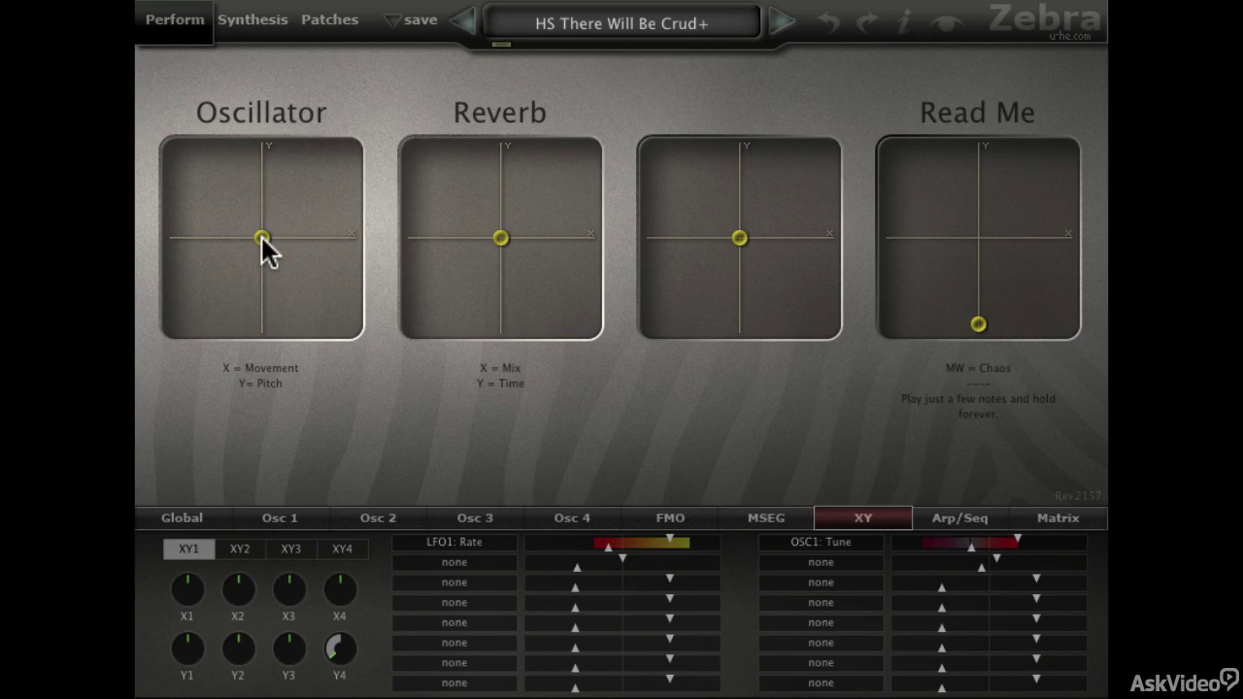
# Move the Oscillator handle to X 2.50, Reverb to X 43.75 and Read Me to X 15.00, and reset the Reverb handle to centre
pyautogui.moveTo(263, 237)
pyautogui.mouseDown()
pyautogui.moveTo(325, 153)
pyautogui.moveTo(346, 187)
pyautogui.moveTo(344, 291)
pyautogui.moveTo(312, 324)
pyautogui.moveTo(275, 315)
pyautogui.moveTo(231, 254)
pyautogui.moveTo(299, 183)
pyautogui.moveTo(317, 239)
pyautogui.moveTo(261, 234)
pyautogui.mouseUp()
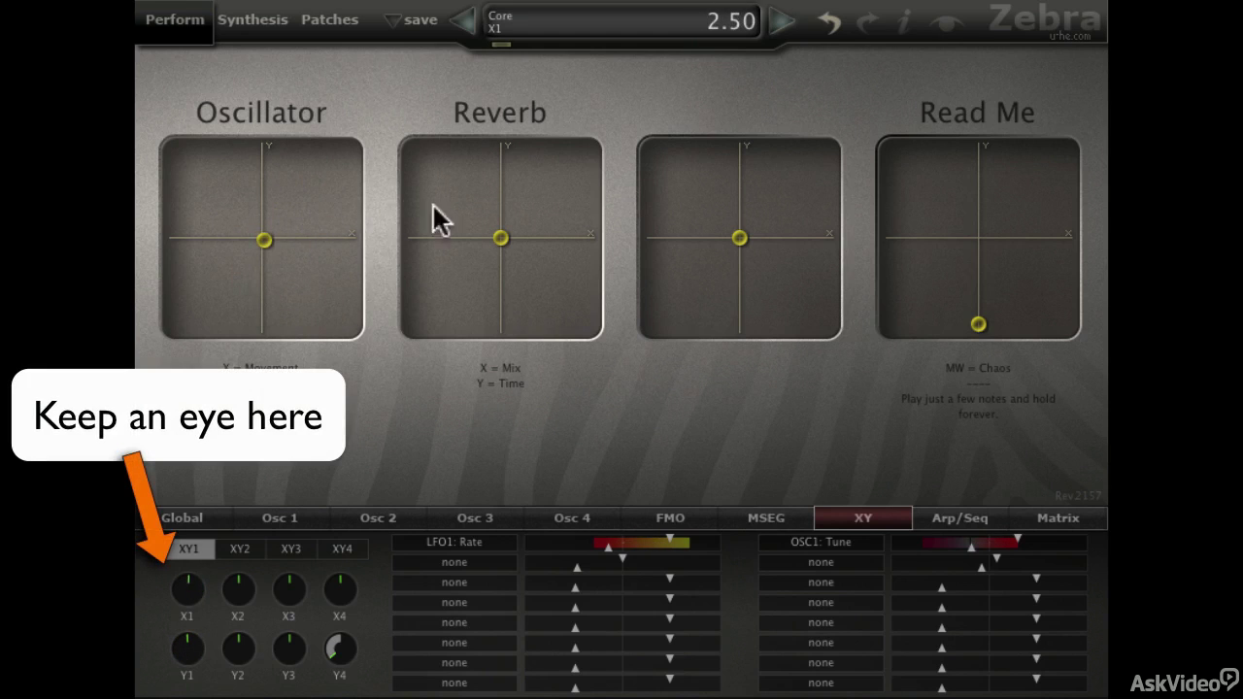
pyautogui.moveTo(499, 233); pyautogui.dragTo(540, 222)
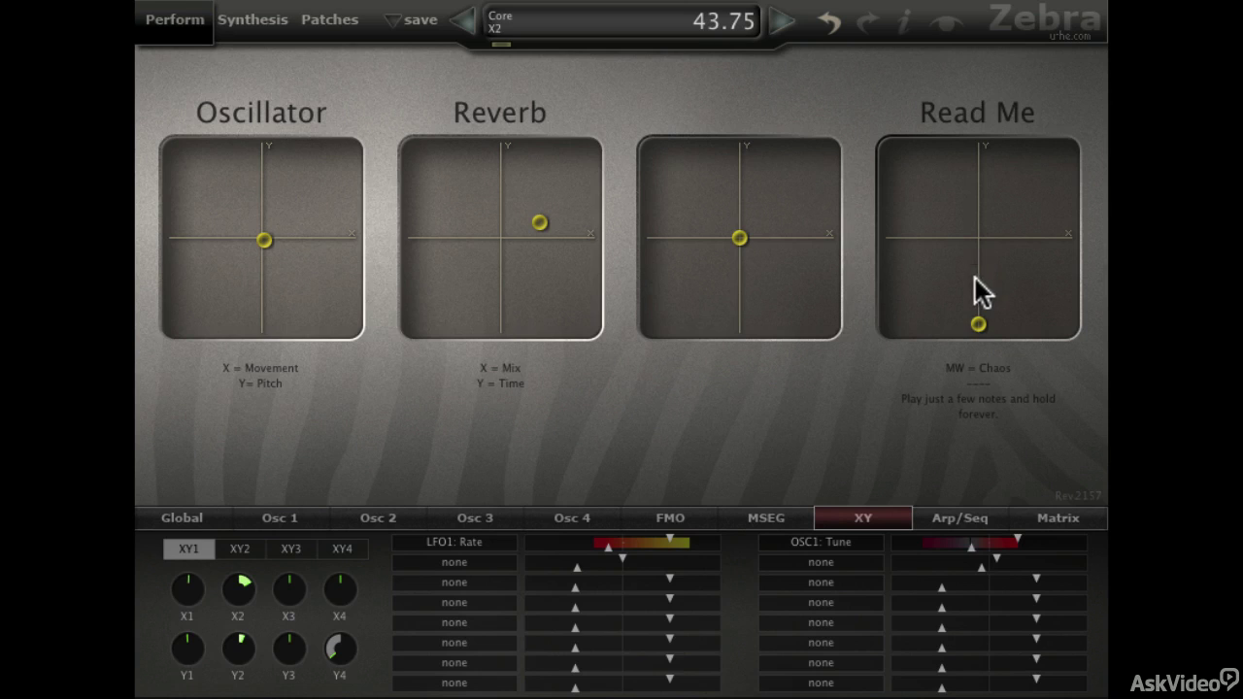
pyautogui.moveTo(975, 321); pyautogui.dragTo(988, 243)
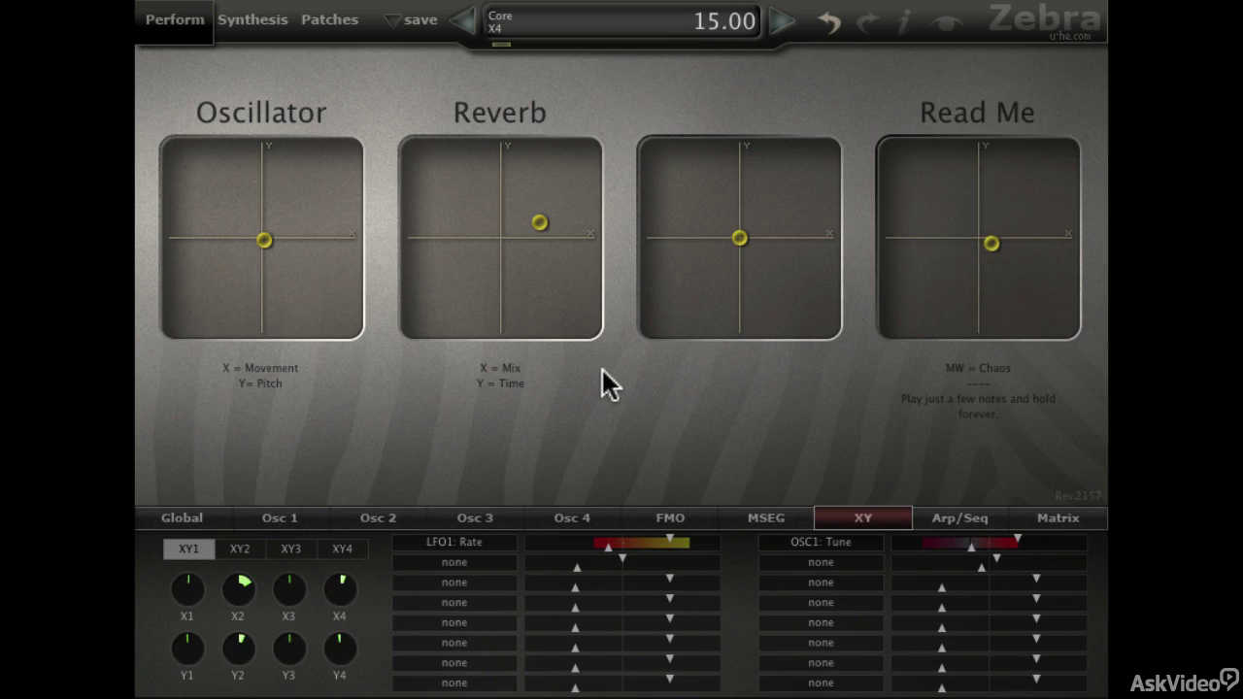
pyautogui.doubleClick(536, 225)
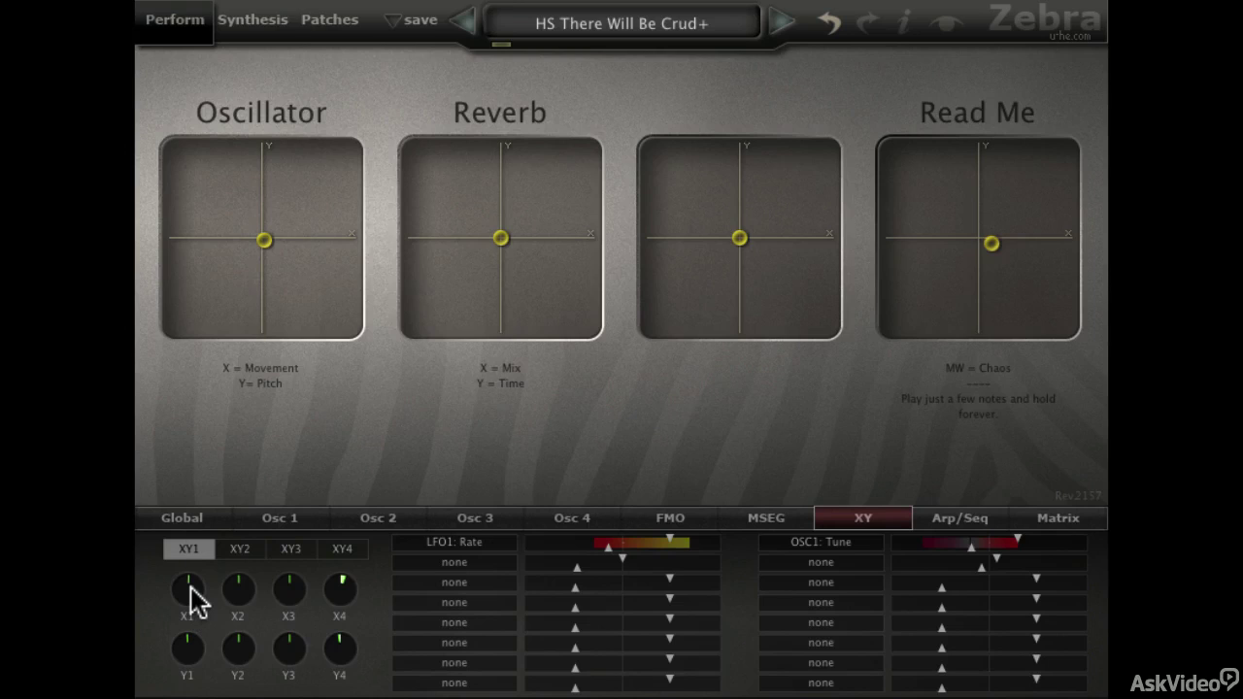
# Move all four pad handles with their X and Y knobs, setting X1 to 46.50 and both Y2 and Y3 to -4.00
pyautogui.moveTo(191, 592); pyautogui.dragTo(178, 560)
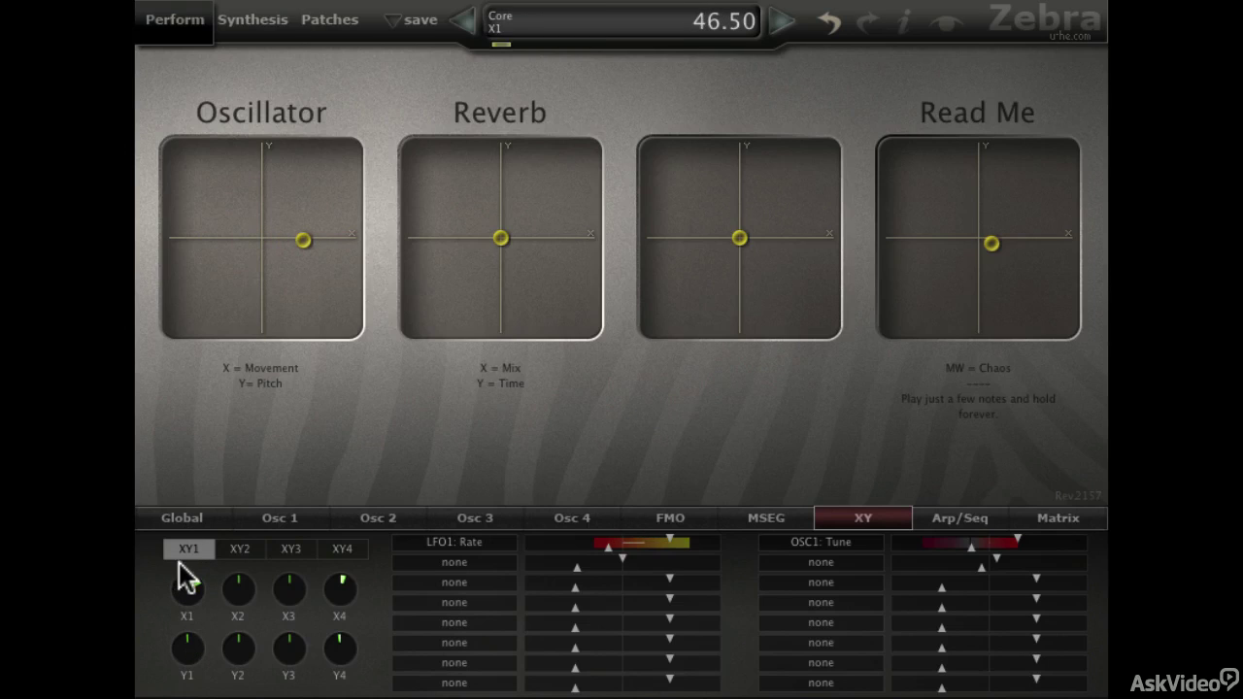
pyautogui.moveTo(190, 645)
pyautogui.mouseDown()
pyautogui.moveTo(186, 686)
pyautogui.moveTo(174, 567)
pyautogui.moveTo(183, 659)
pyautogui.mouseUp()
pyautogui.moveTo(241, 591); pyautogui.dragTo(243, 651)
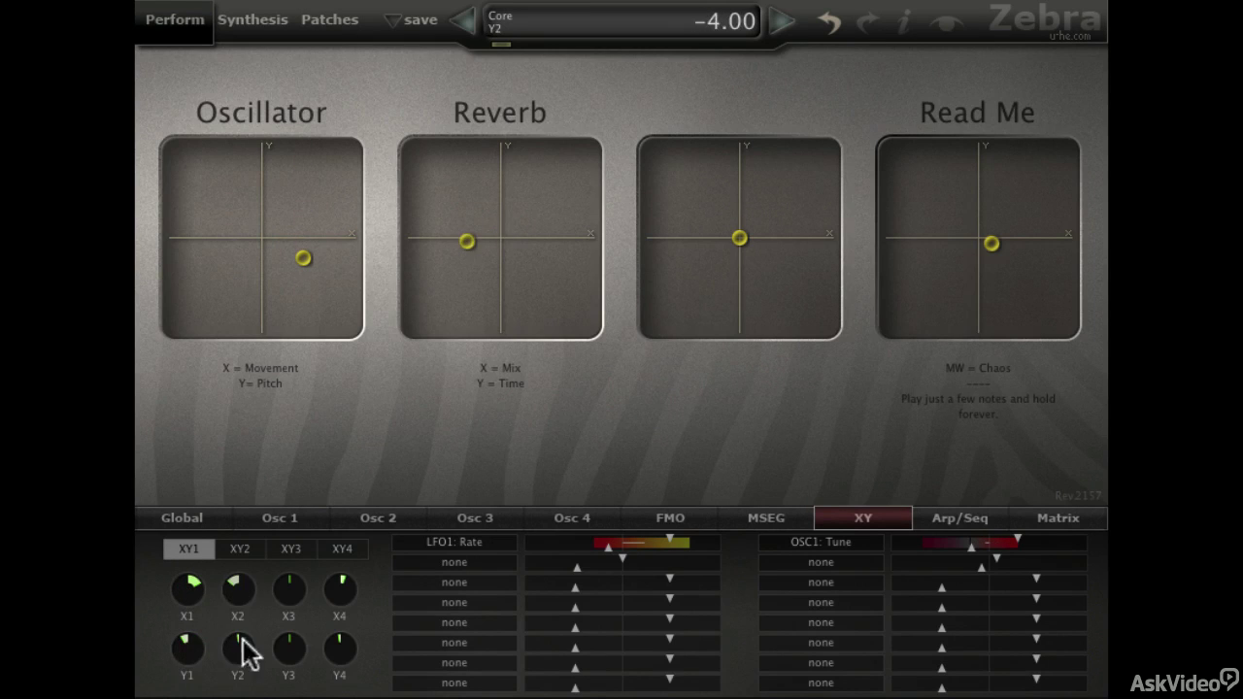
pyautogui.moveTo(290, 590); pyautogui.dragTo(291, 660)
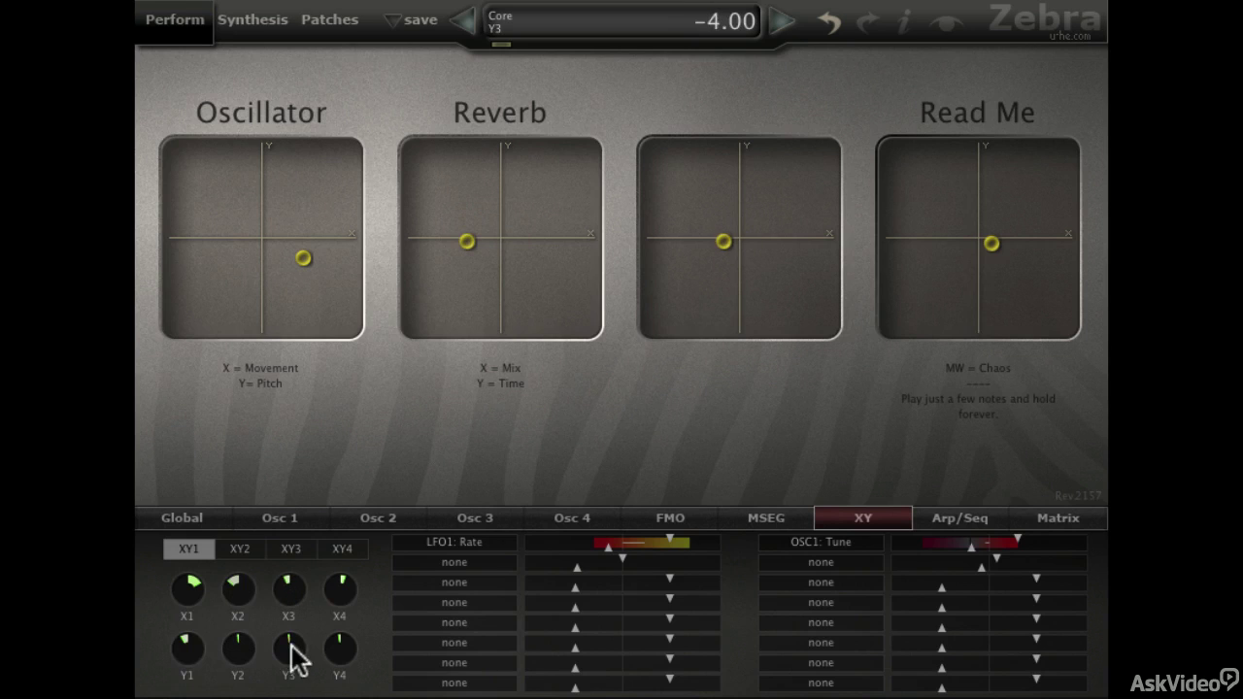
pyautogui.moveTo(332, 602); pyautogui.dragTo(337, 653)
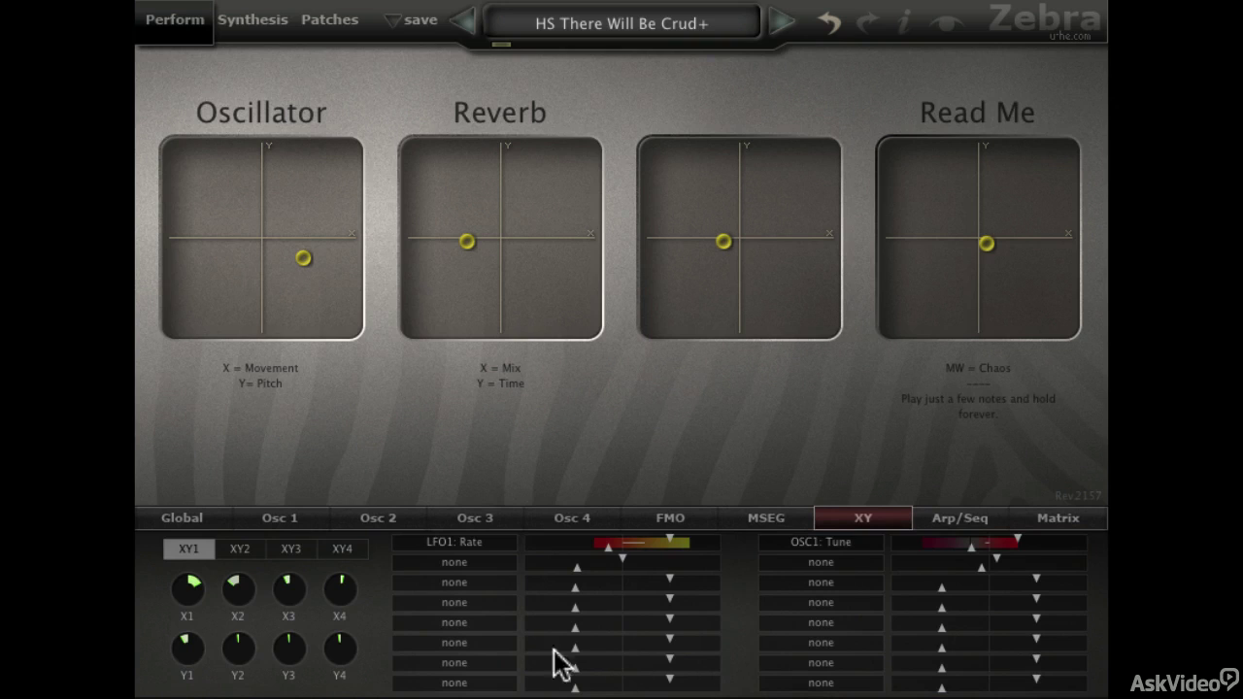
# Examine the parameters assigned to XY2, XY3 and XY4, and return to the XY1 assignments
pyautogui.click(240, 550)
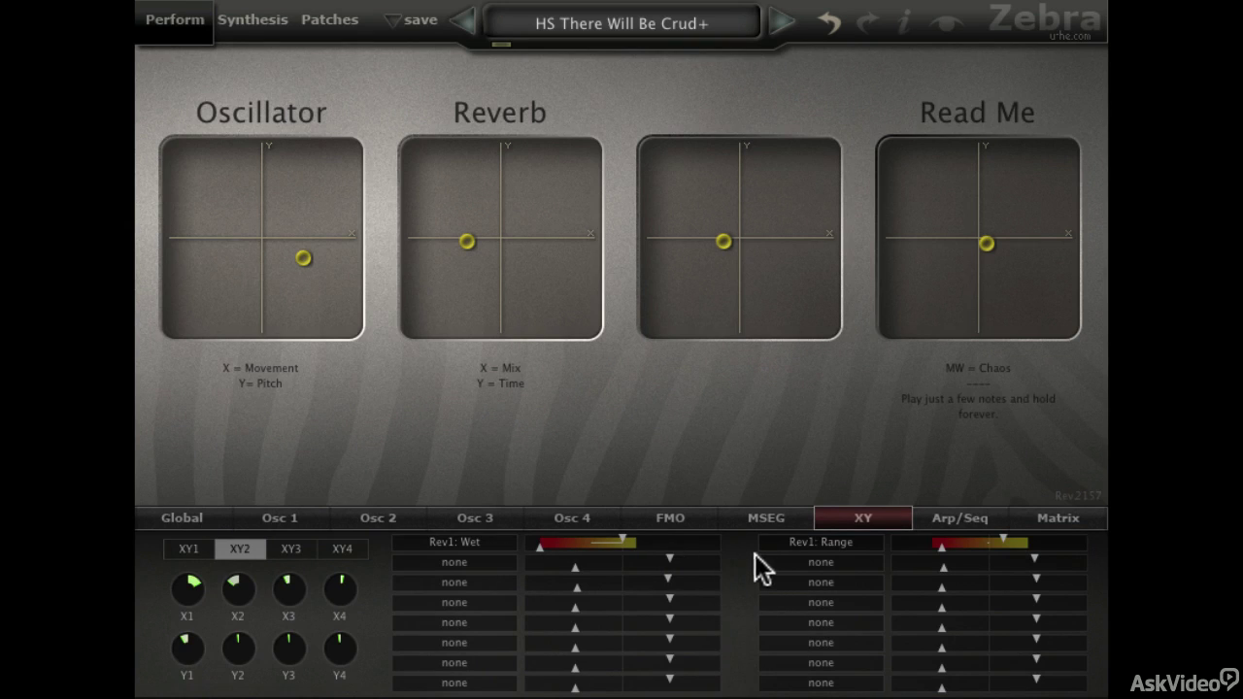
pyautogui.click(292, 550)
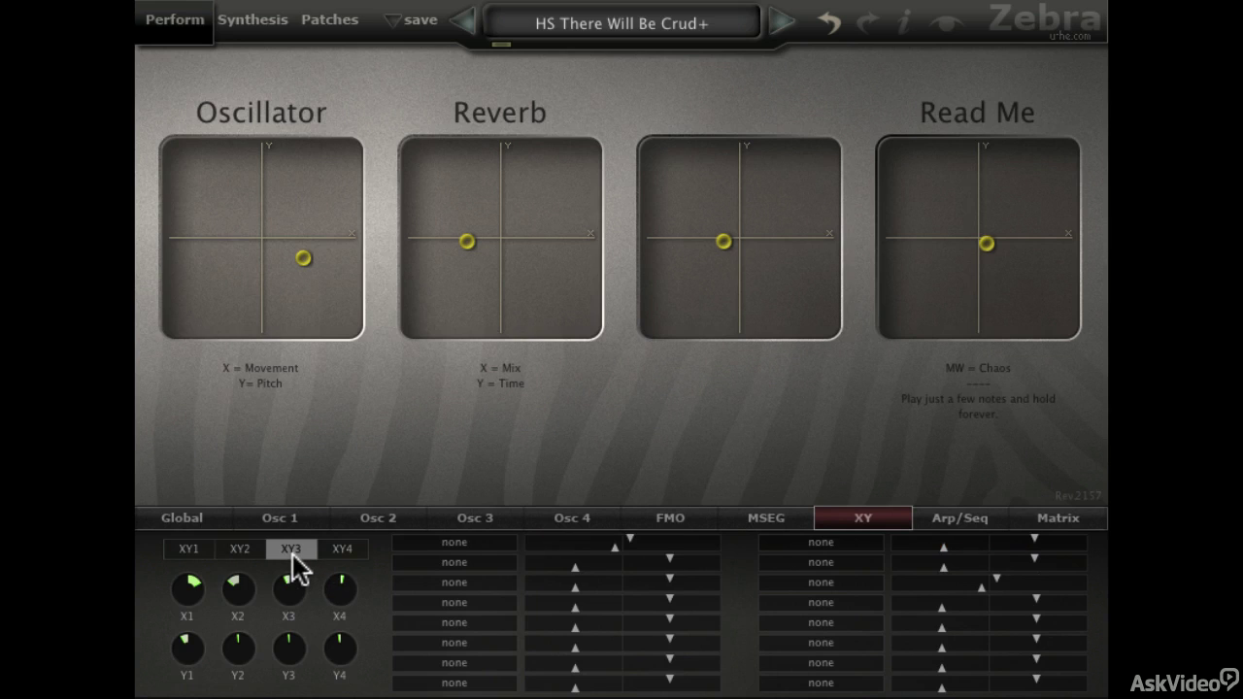
pyautogui.click(341, 550)
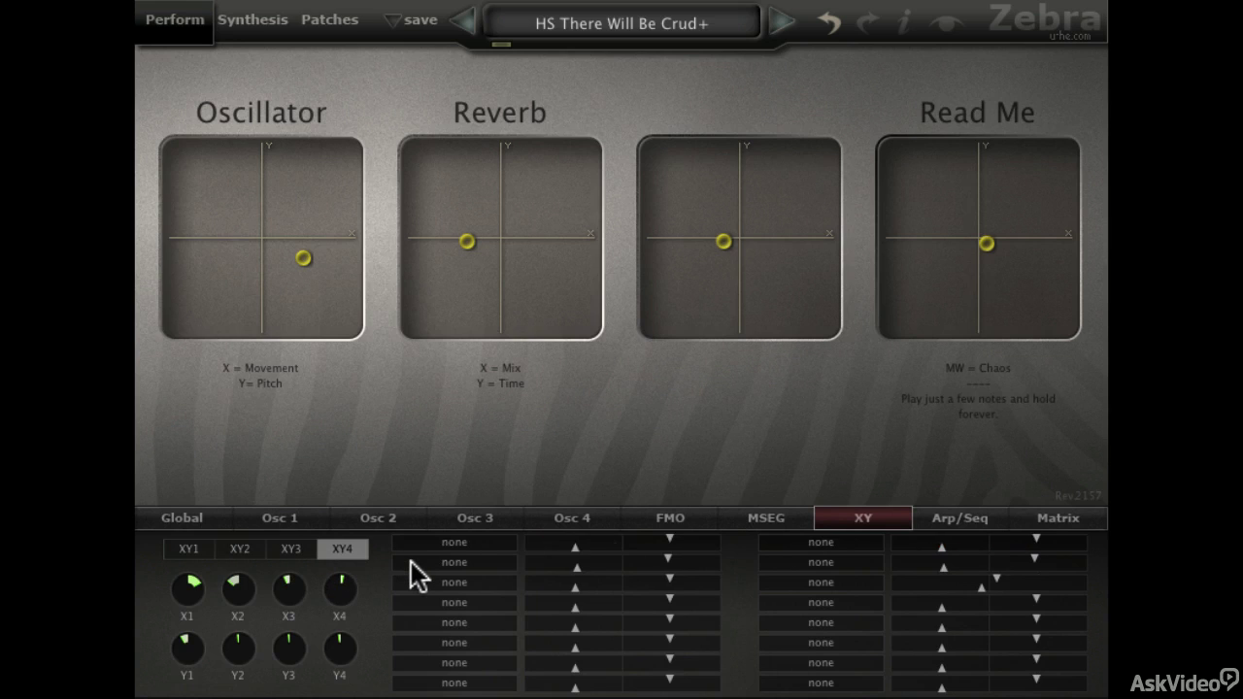
pyautogui.click(185, 550)
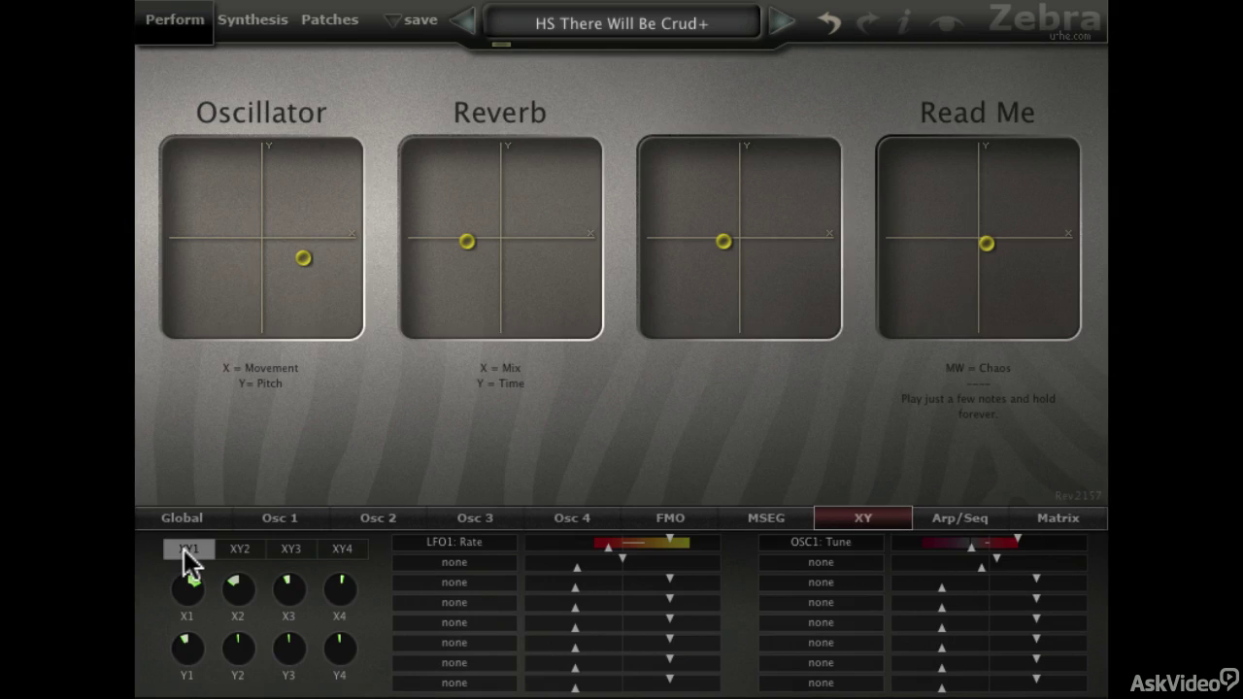
# Load the initialize patch from the end of the patch list
pyautogui.click(336, 22)
pyautogui.scroll(6, 847, 307)
pyautogui.scroll(-6, 846, 306)
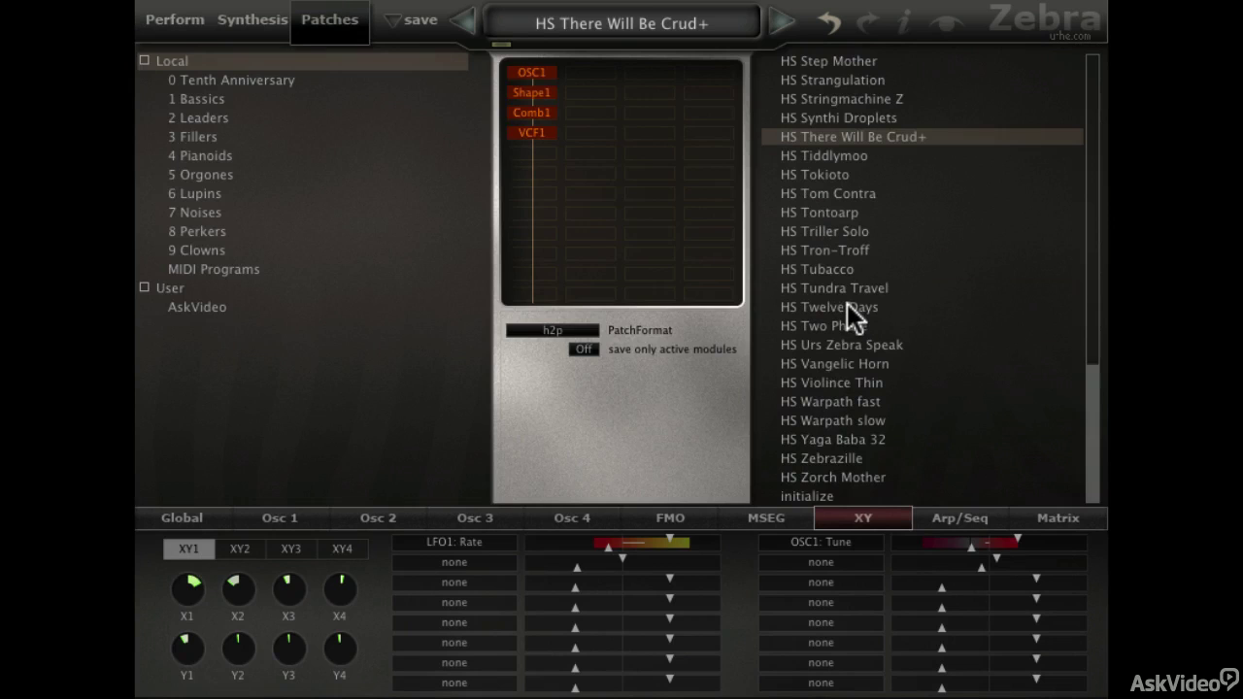
pyautogui.click(810, 495)
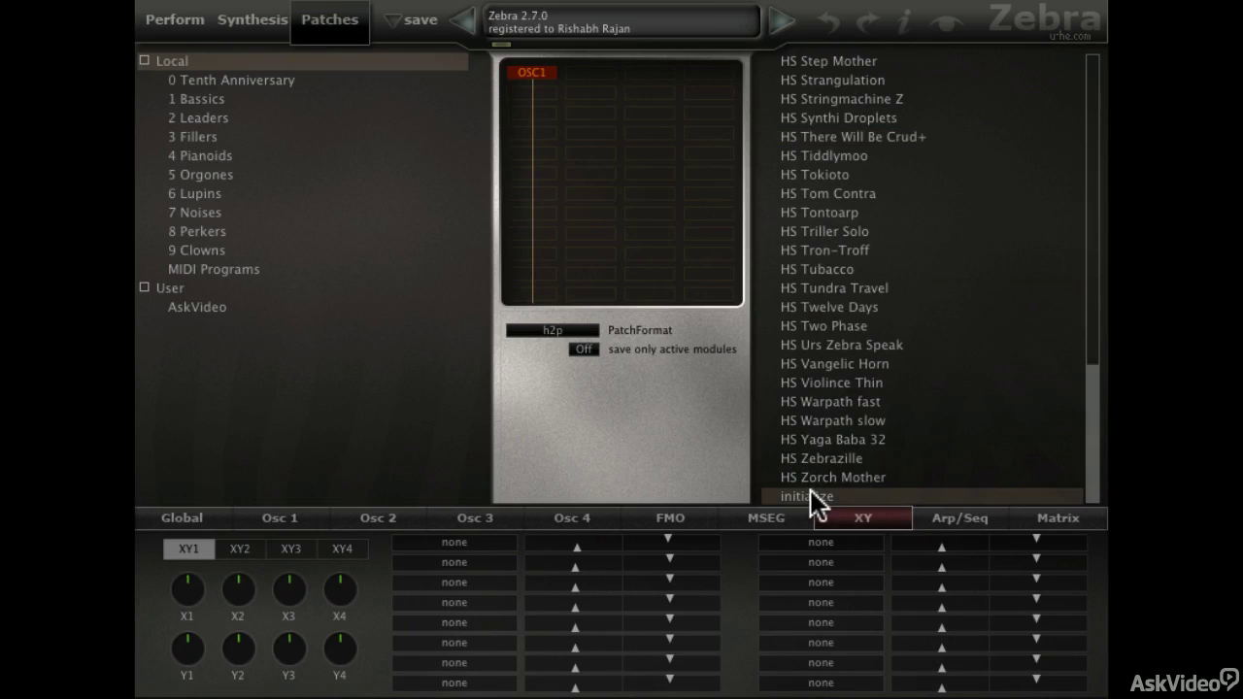
# Add an XMF1 filter module directly below OSC1 in the synthesis grid
pyautogui.click(263, 24)
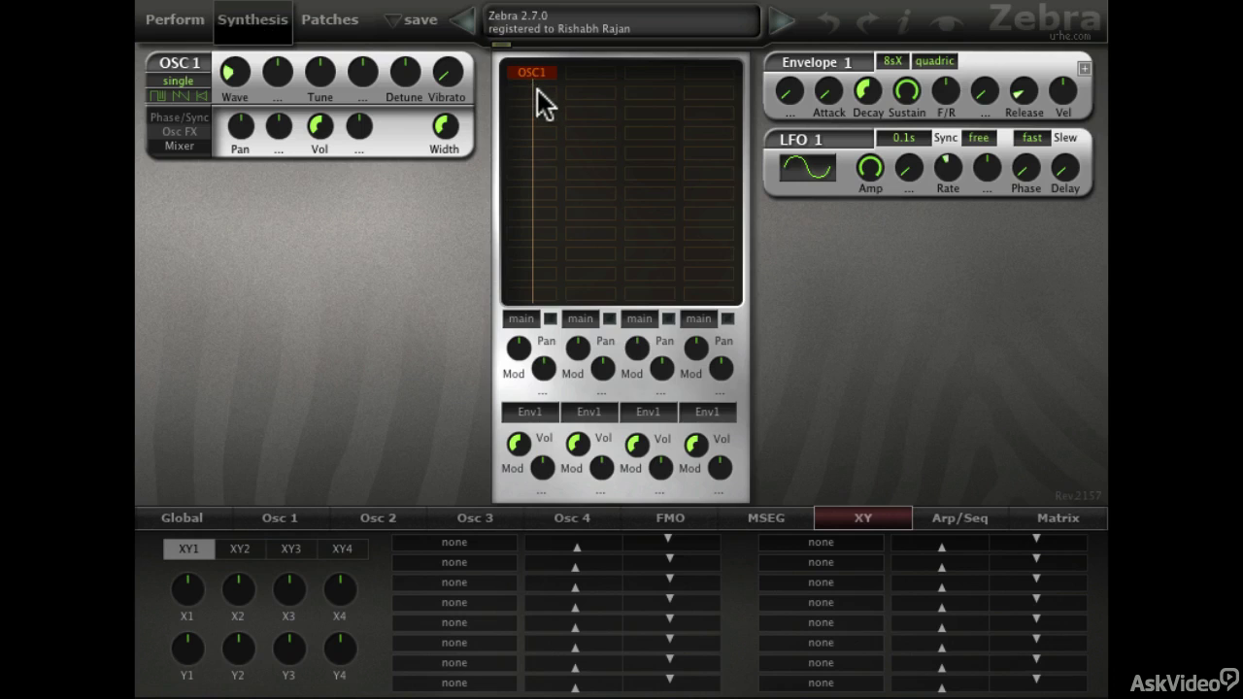
pyautogui.click(537, 89)
pyautogui.click(572, 308)
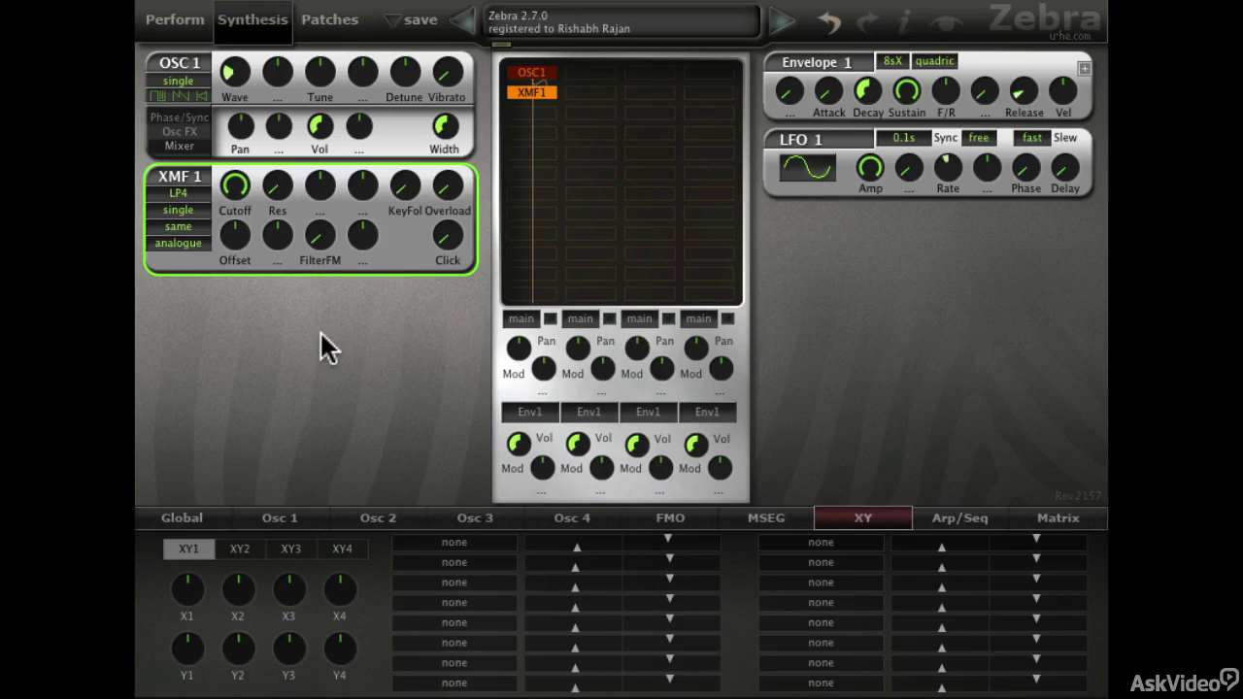
pyautogui.click(465, 541)
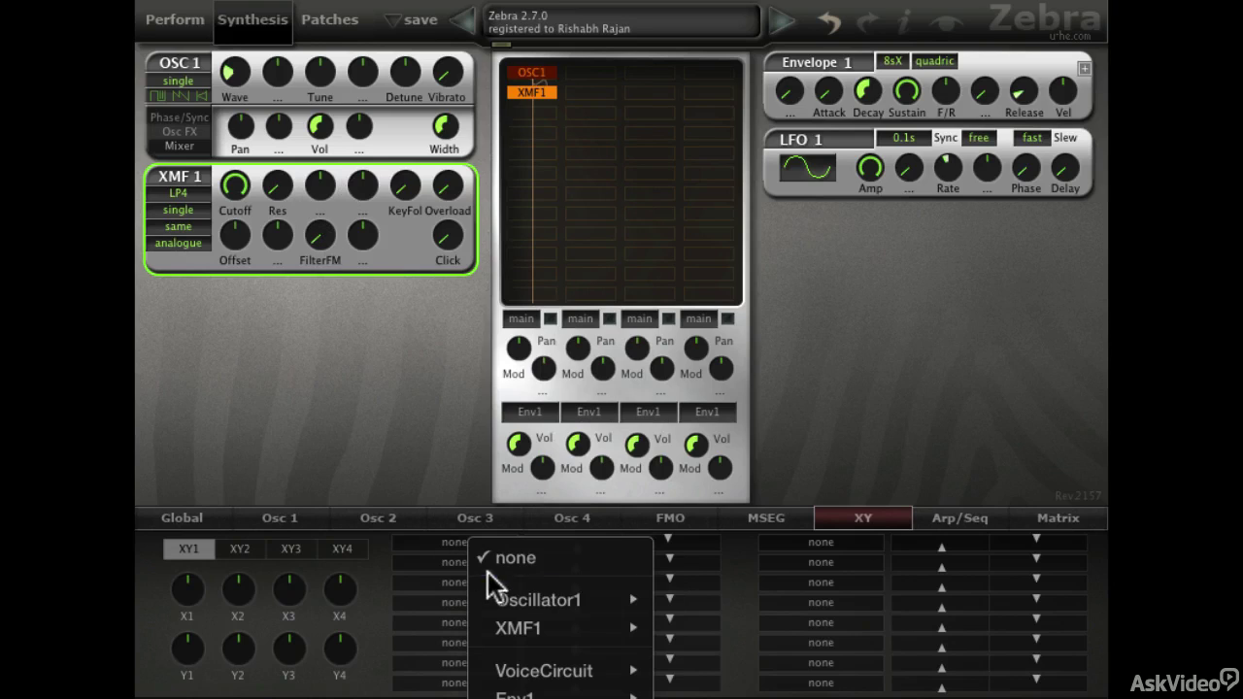
pyautogui.moveTo(523, 610)
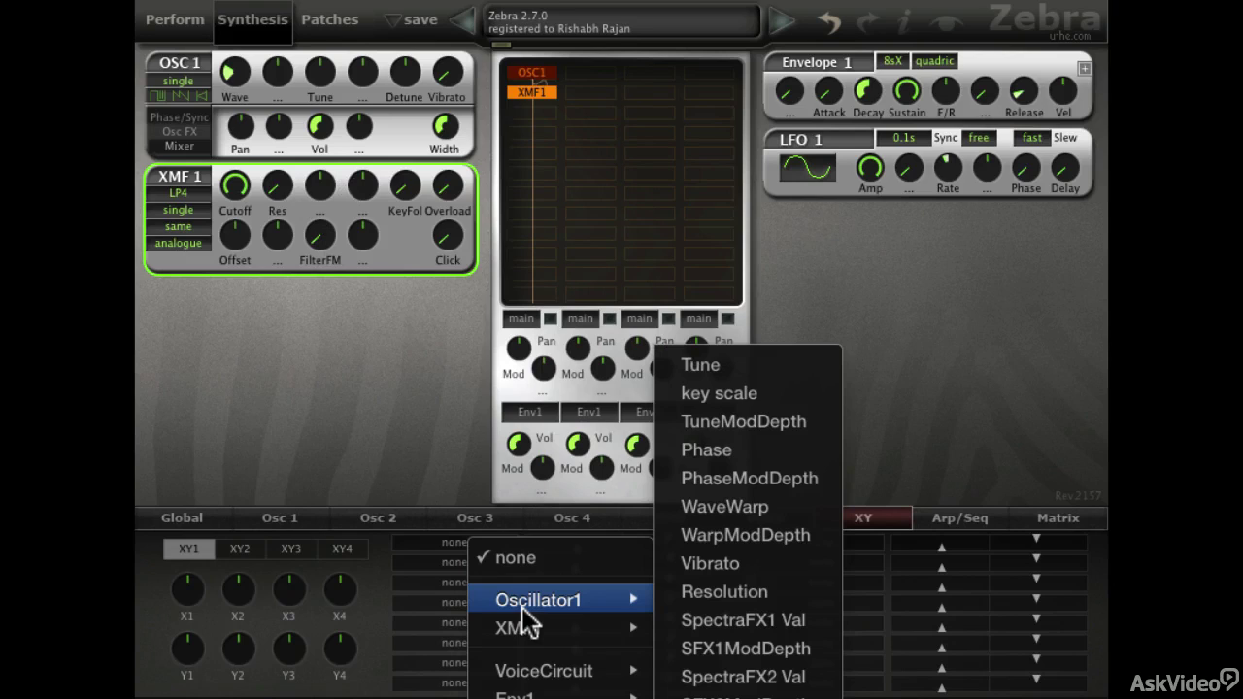
pyautogui.click(363, 356)
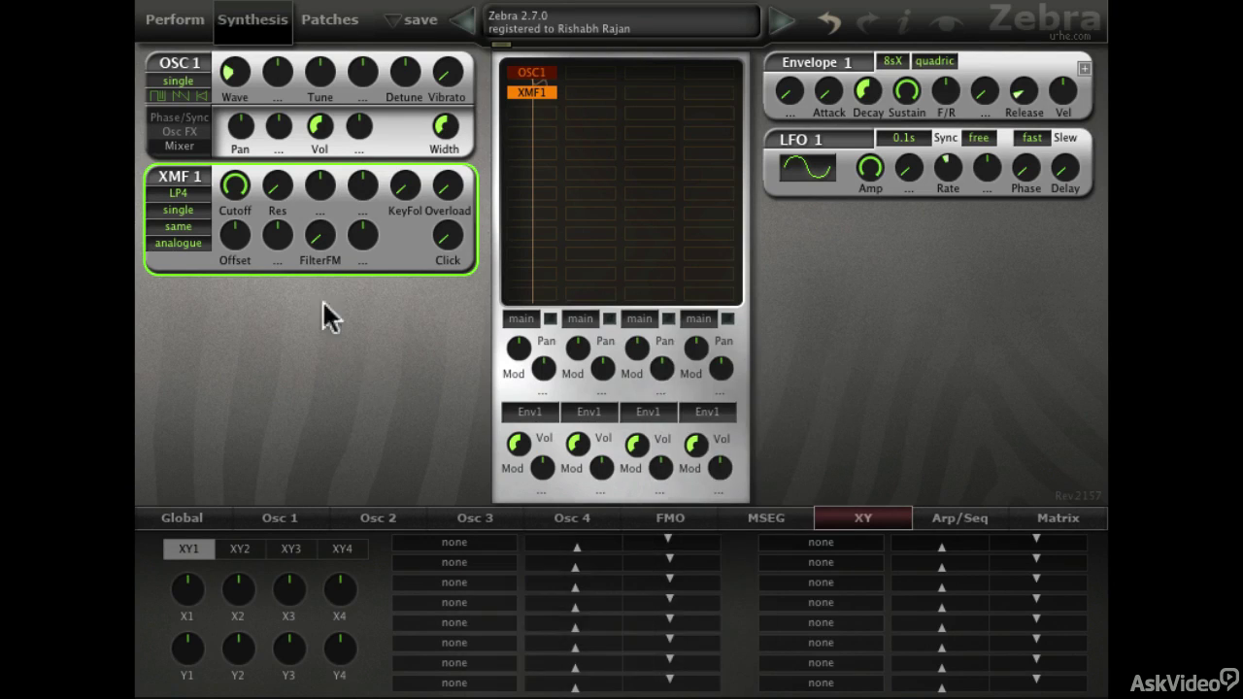
# Assign the XMF1 filter's Cutoff to X1 and its FilterFM to Y1
pyautogui.rightClick(237, 185)
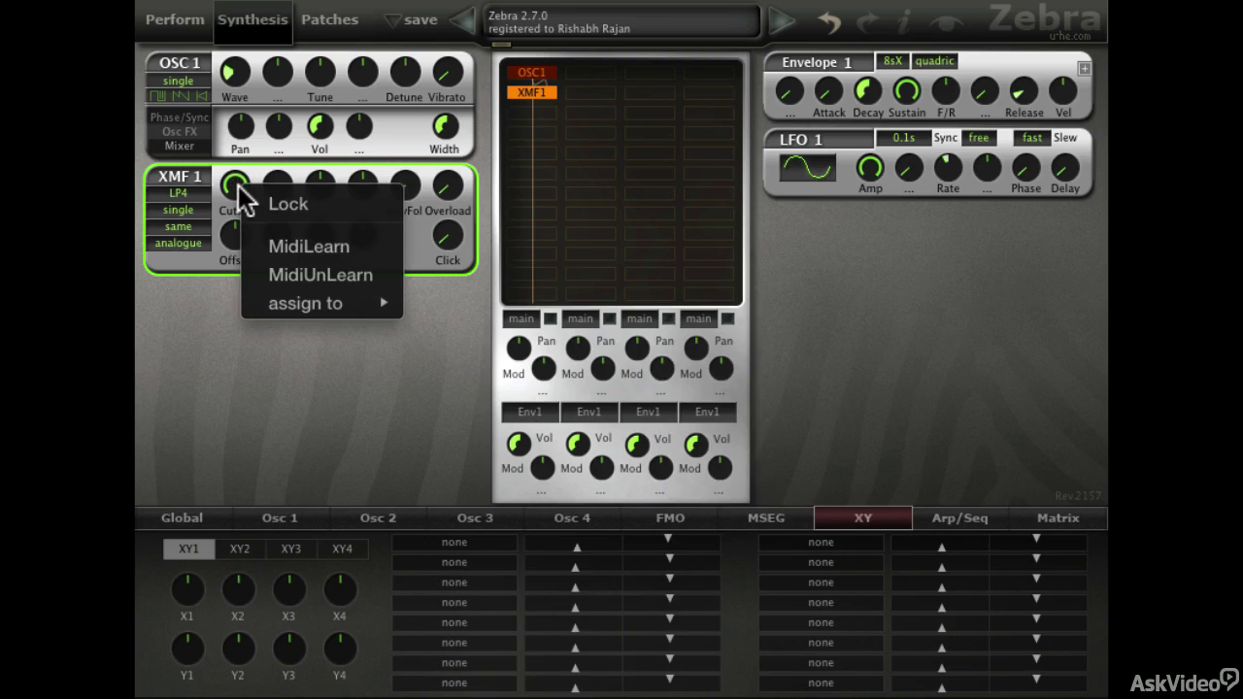
pyautogui.moveTo(335, 301)
pyautogui.click(439, 303)
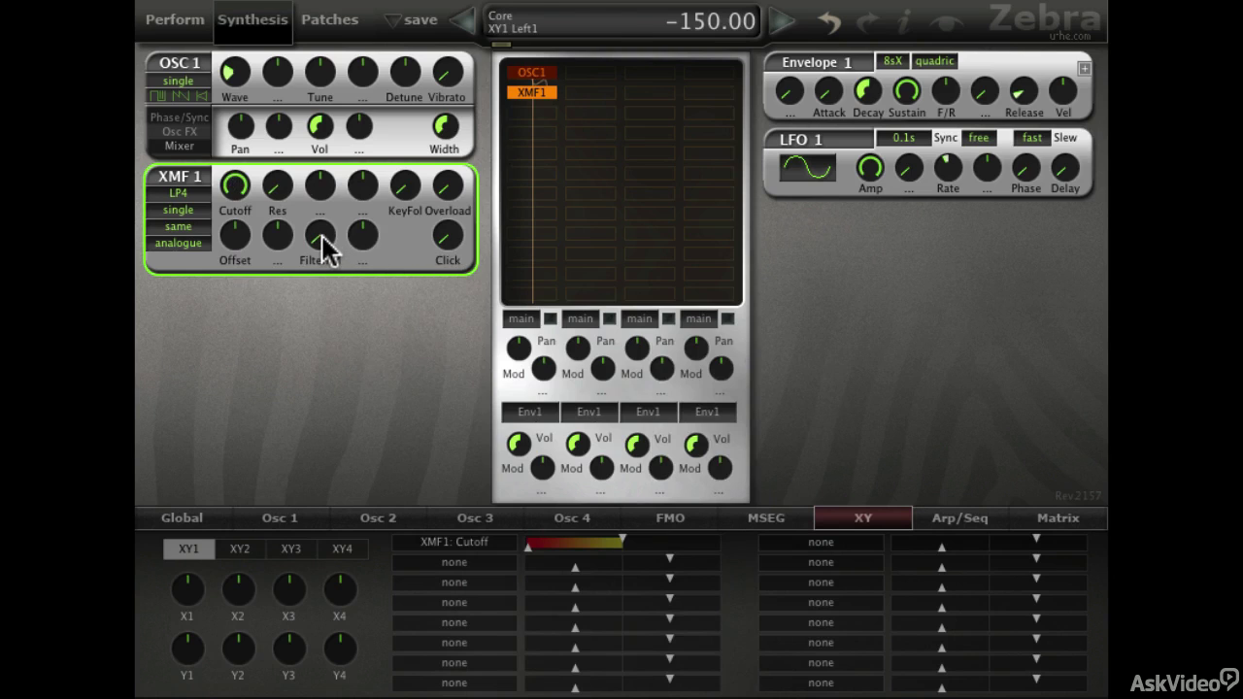
pyautogui.rightClick(321, 236)
pyautogui.moveTo(429, 340)
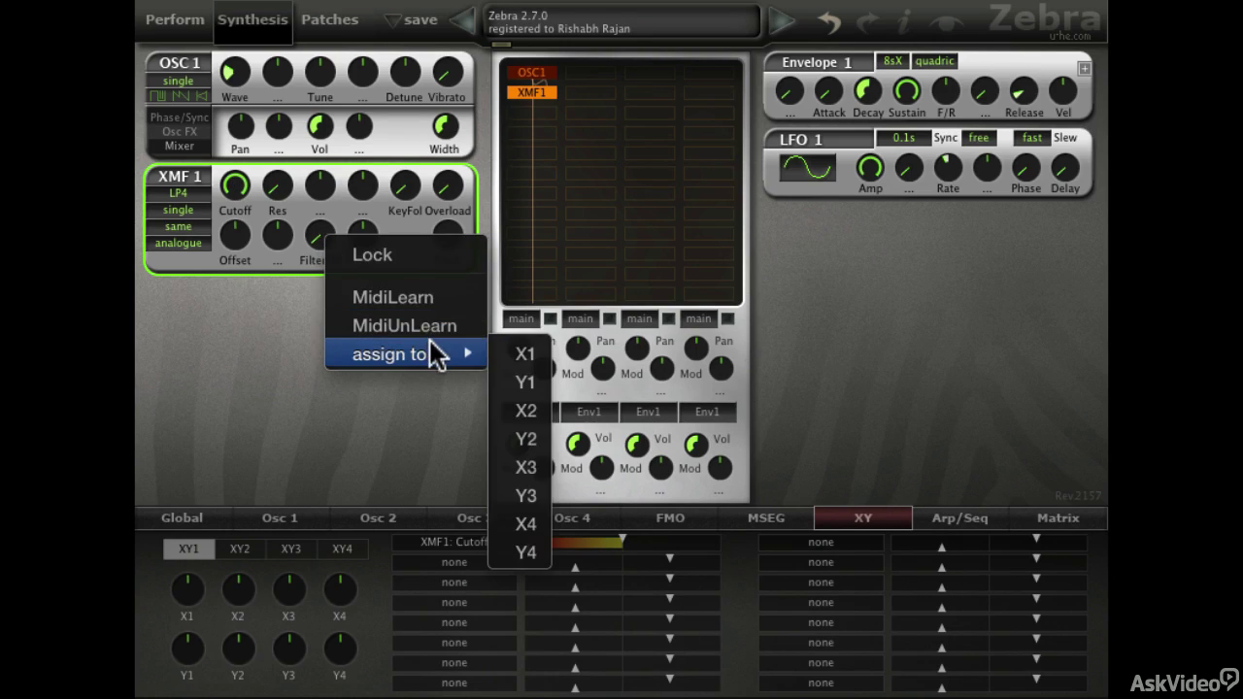
pyautogui.click(527, 380)
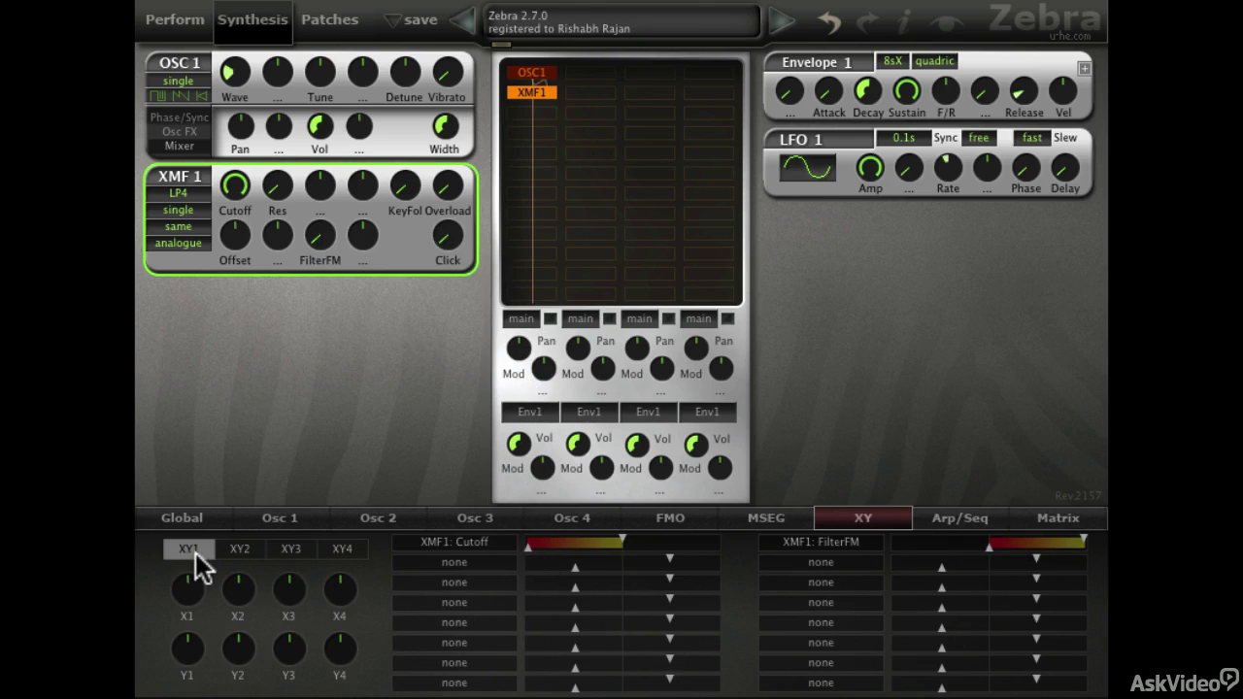
# Check the XY2, XY3 and XY4 assignments for the new patch and return to XY1
pyautogui.click(232, 553)
pyautogui.click(291, 550)
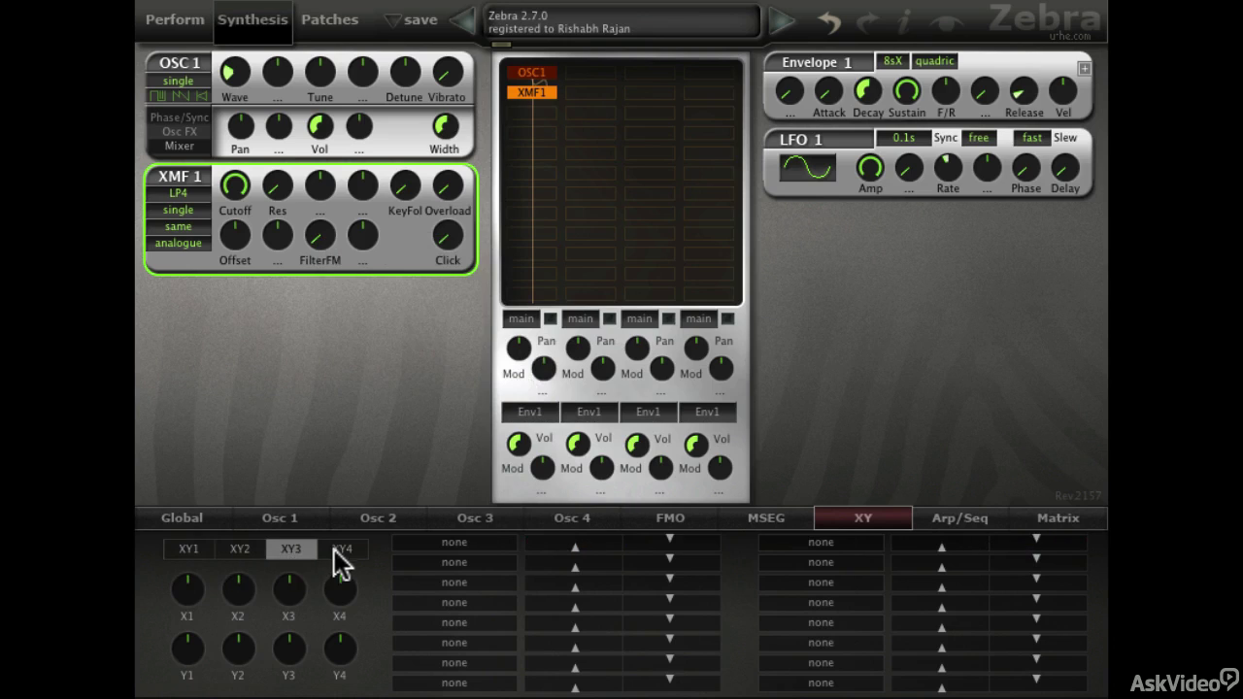
pyautogui.click(342, 550)
pyautogui.click(189, 551)
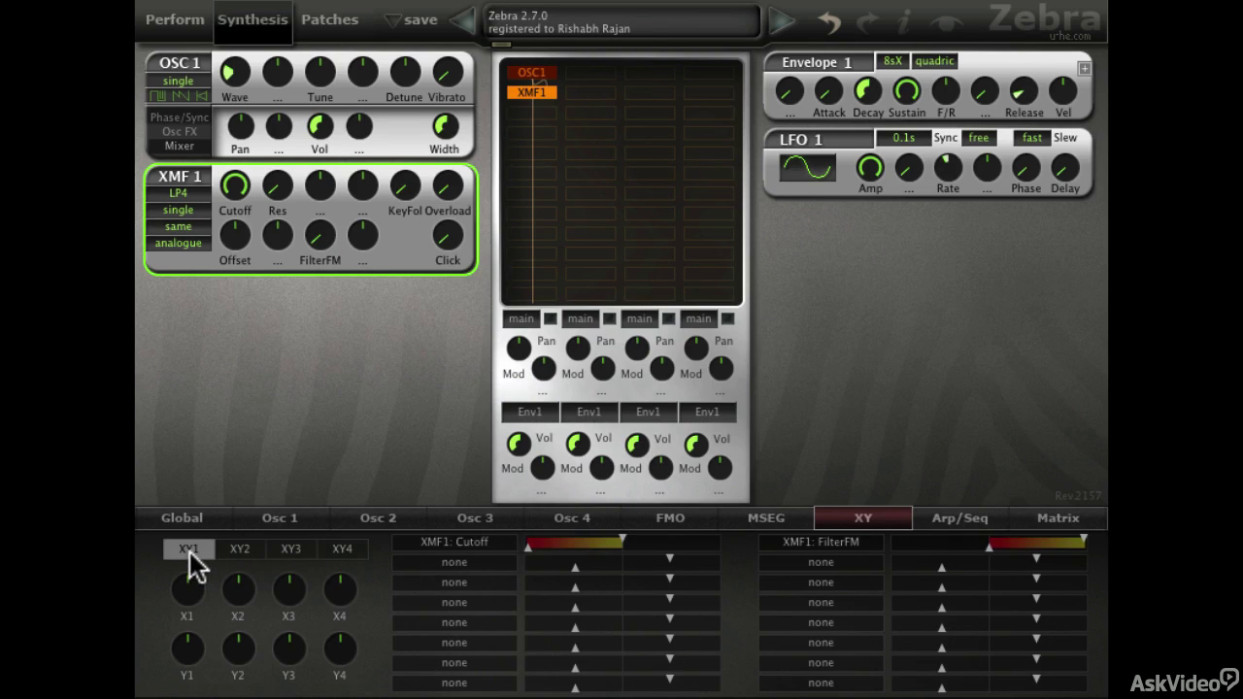
# On the Perform page, move the XY1 handle to Y 15.00 and adjust it further with the X1 and Y1 knobs
pyautogui.click(188, 22)
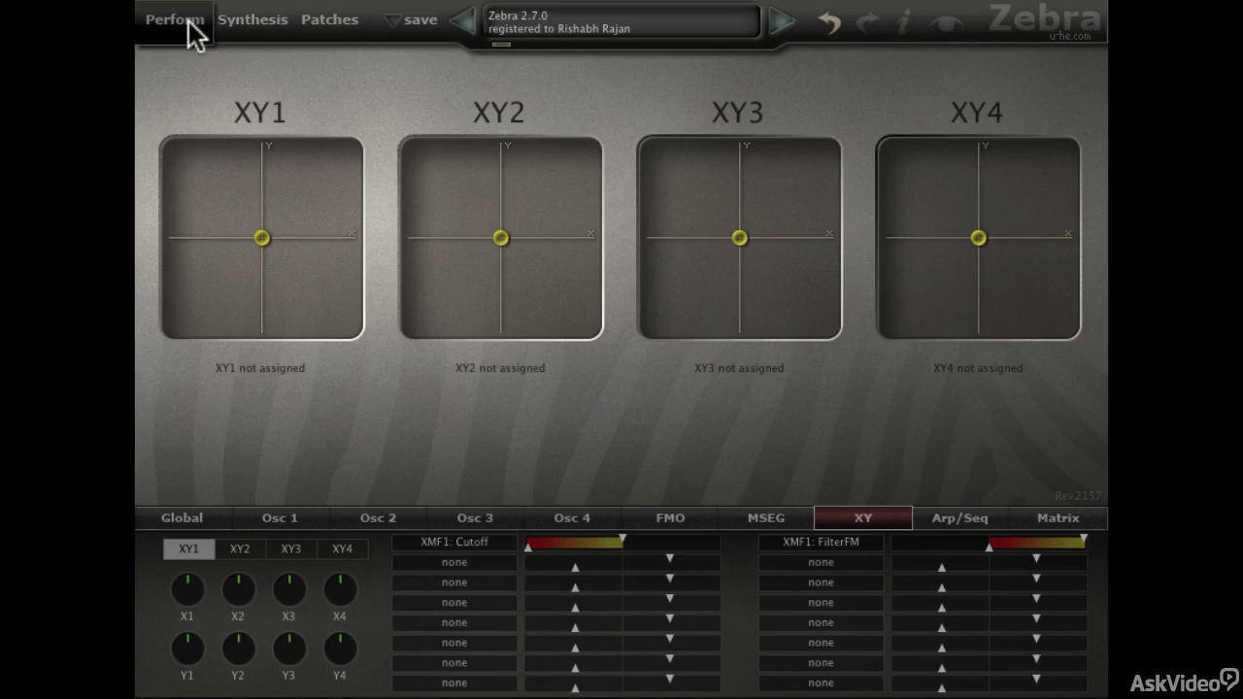
pyautogui.moveTo(263, 230)
pyautogui.mouseDown()
pyautogui.moveTo(320, 180)
pyautogui.moveTo(346, 242)
pyautogui.moveTo(267, 265)
pyautogui.moveTo(184, 239)
pyautogui.moveTo(234, 242)
pyautogui.moveTo(171, 235)
pyautogui.moveTo(254, 236)
pyautogui.moveTo(236, 325)
pyautogui.moveTo(259, 143)
pyautogui.moveTo(261, 256)
pyautogui.moveTo(239, 300)
pyautogui.moveTo(201, 296)
pyautogui.moveTo(295, 240)
pyautogui.moveTo(371, 227)
pyautogui.moveTo(280, 324)
pyautogui.moveTo(361, 215)
pyautogui.moveTo(320, 328)
pyautogui.moveTo(252, 219)
pyautogui.mouseUp()
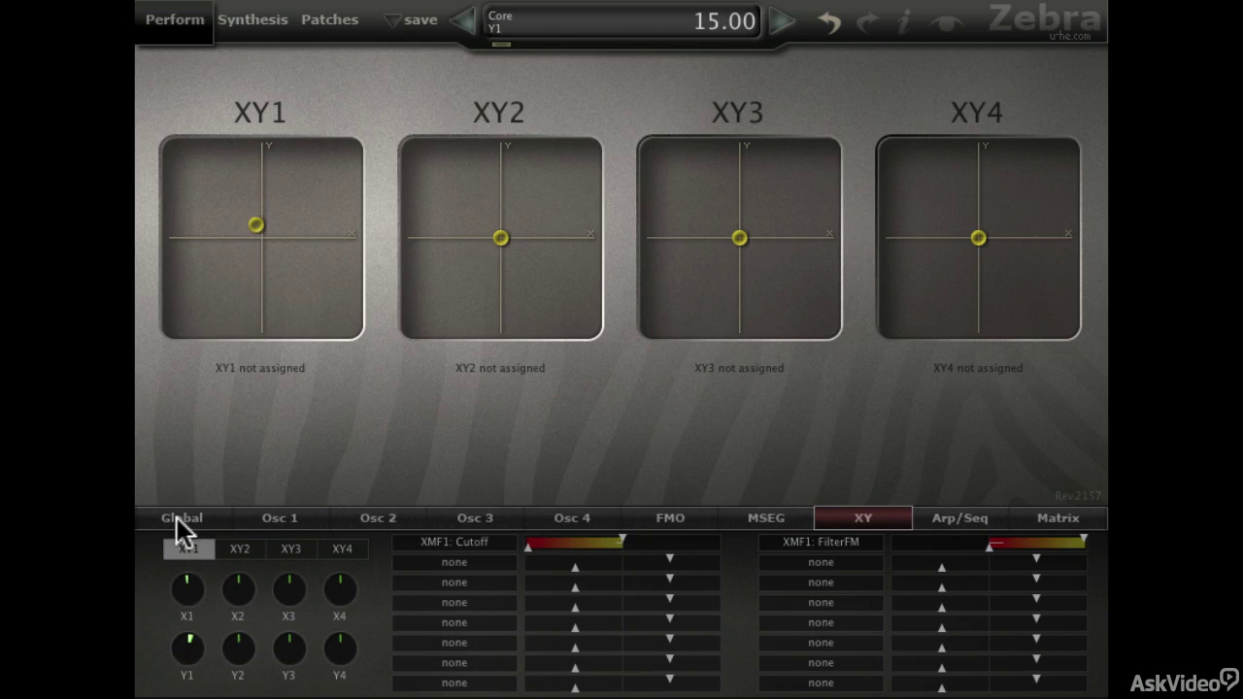
pyautogui.moveTo(188, 583)
pyautogui.mouseDown()
pyautogui.moveTo(199, 665)
pyautogui.moveTo(183, 532)
pyautogui.moveTo(190, 576)
pyautogui.mouseUp()
pyautogui.moveTo(190, 649); pyautogui.dragTo(193, 695)
pyautogui.moveTo(187, 618); pyautogui.dragTo(184, 603)
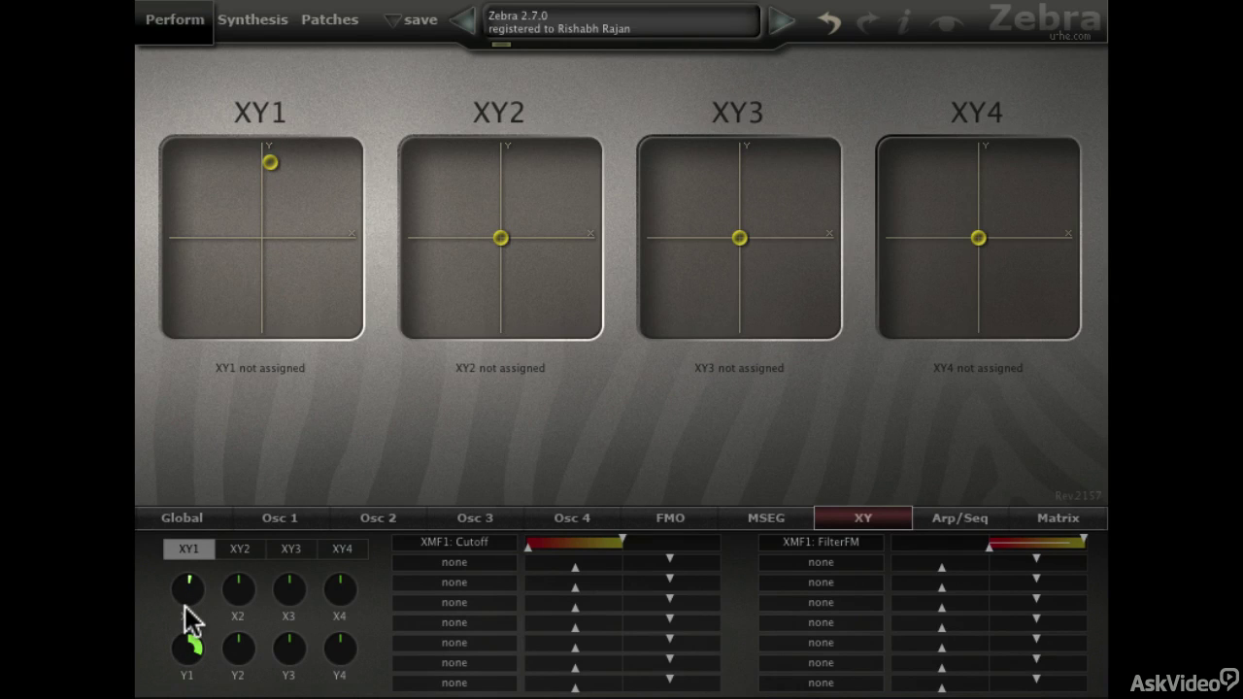
# On the Synthesis page, reduce the XMF1 Cutoff to about the middle of its range
pyautogui.click(270, 29)
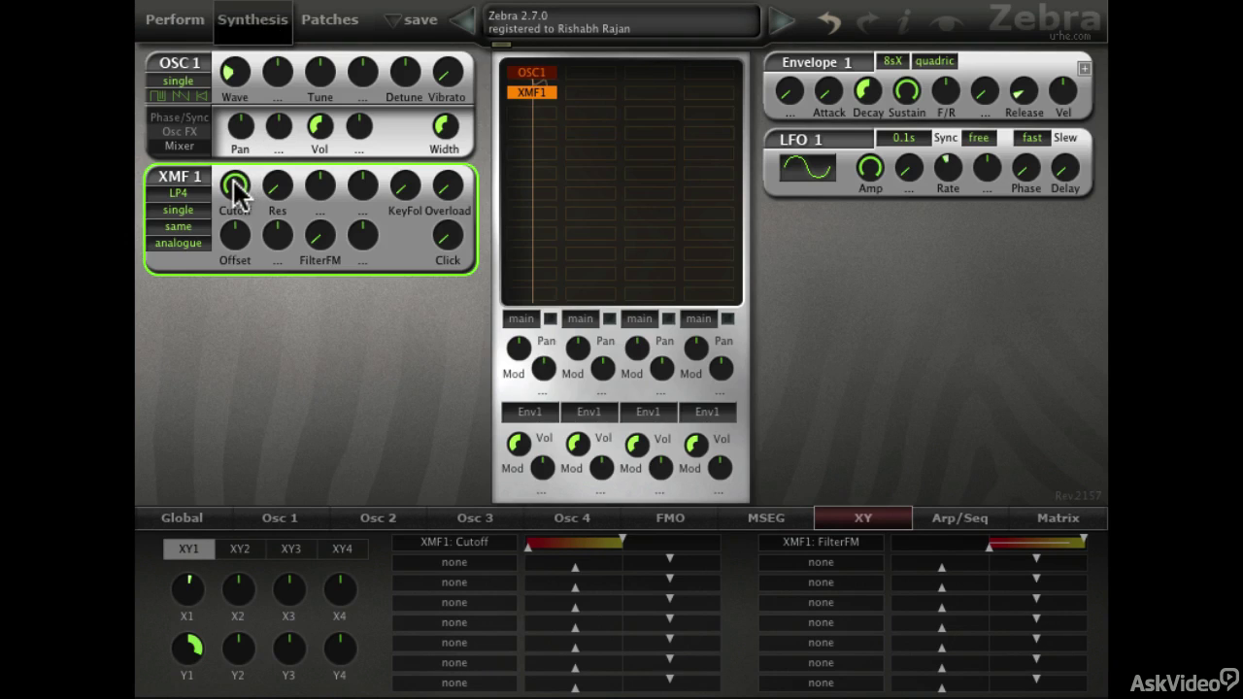
pyautogui.moveTo(235, 189)
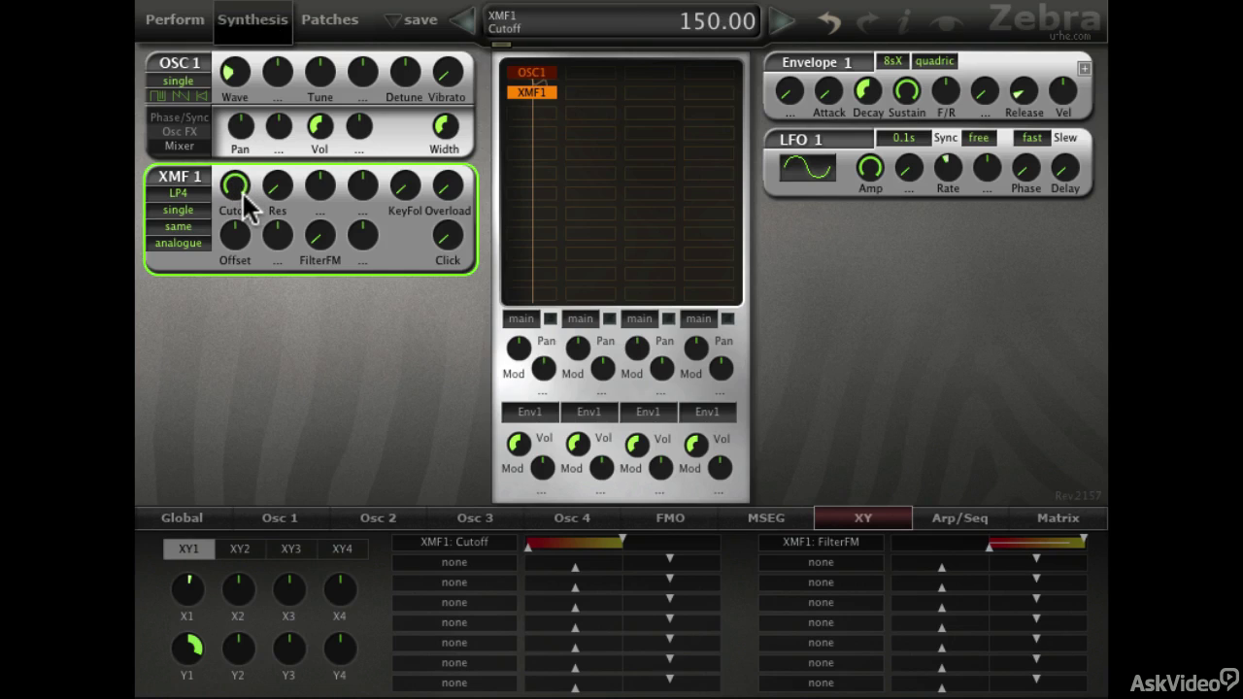
pyautogui.moveTo(239, 188)
pyautogui.mouseDown()
pyautogui.moveTo(239, 275)
pyautogui.moveTo(223, 180)
pyautogui.mouseUp()
# Extend the Cutoff assignment's X1 range to the full bar, try it collapsed and inverted, and restore the full upright range
pyautogui.moveTo(573, 544); pyautogui.dragTo(667, 557)
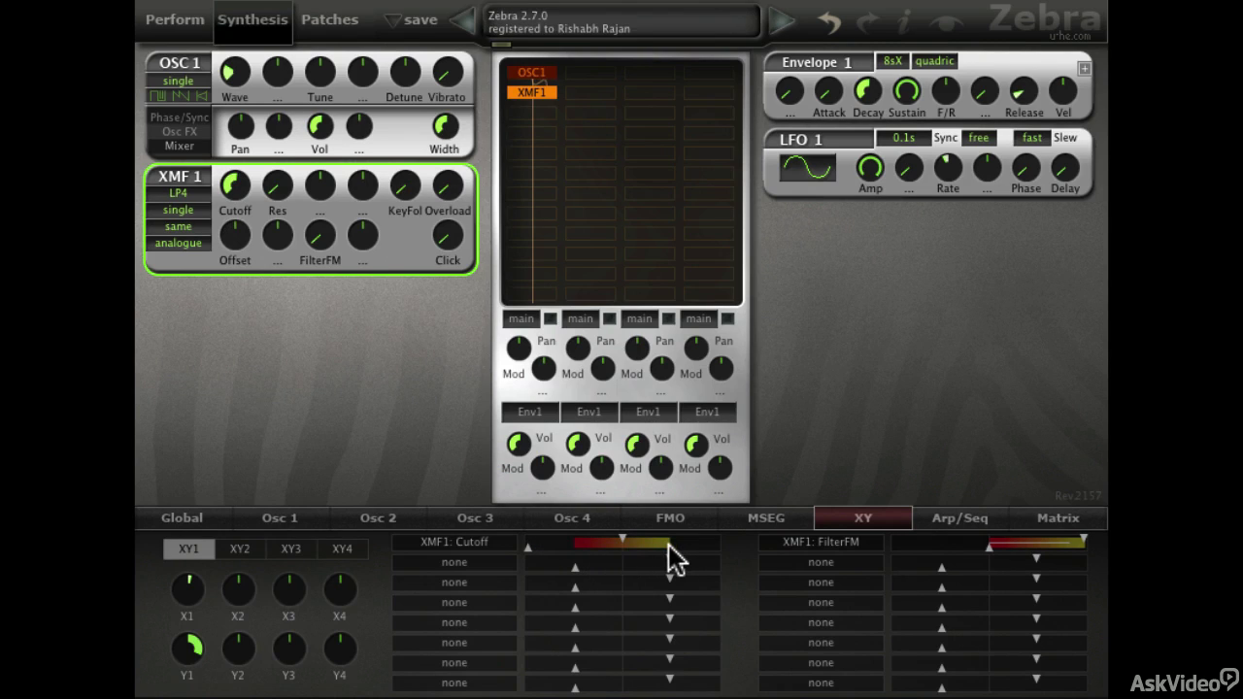
pyautogui.moveTo(623, 537); pyautogui.dragTo(672, 535)
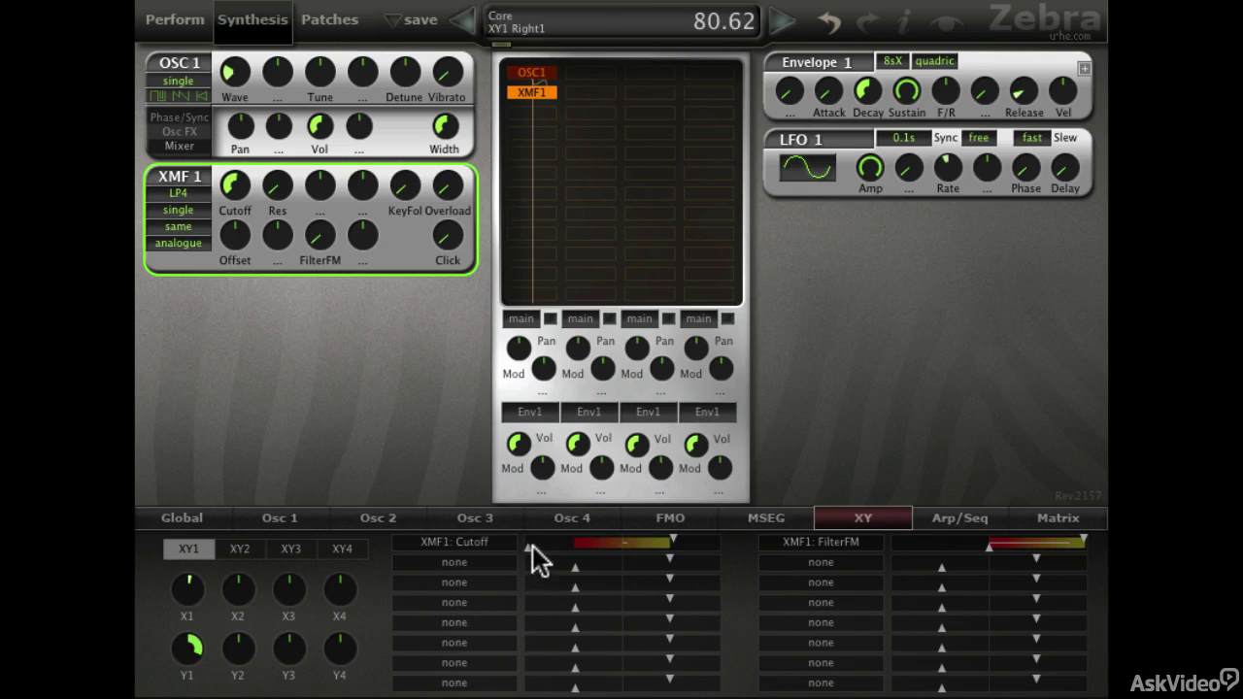
pyautogui.moveTo(527, 545); pyautogui.dragTo(574, 548)
pyautogui.doubleClick(613, 540)
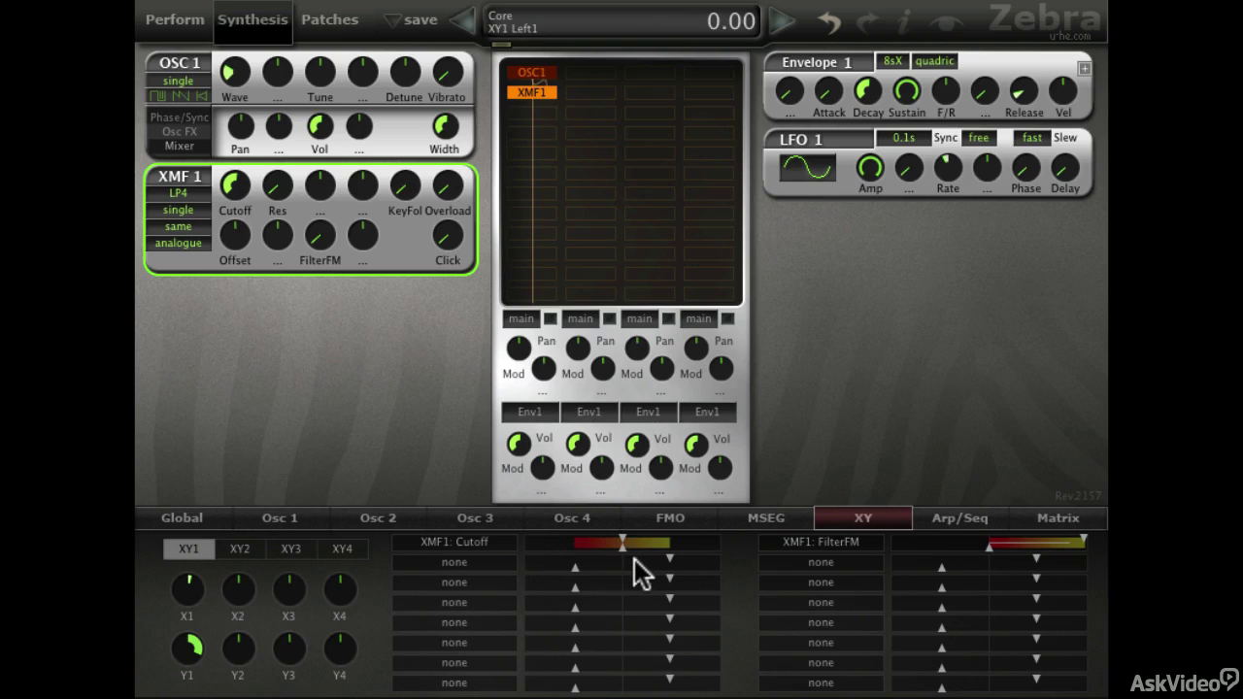
pyautogui.click(638, 543)
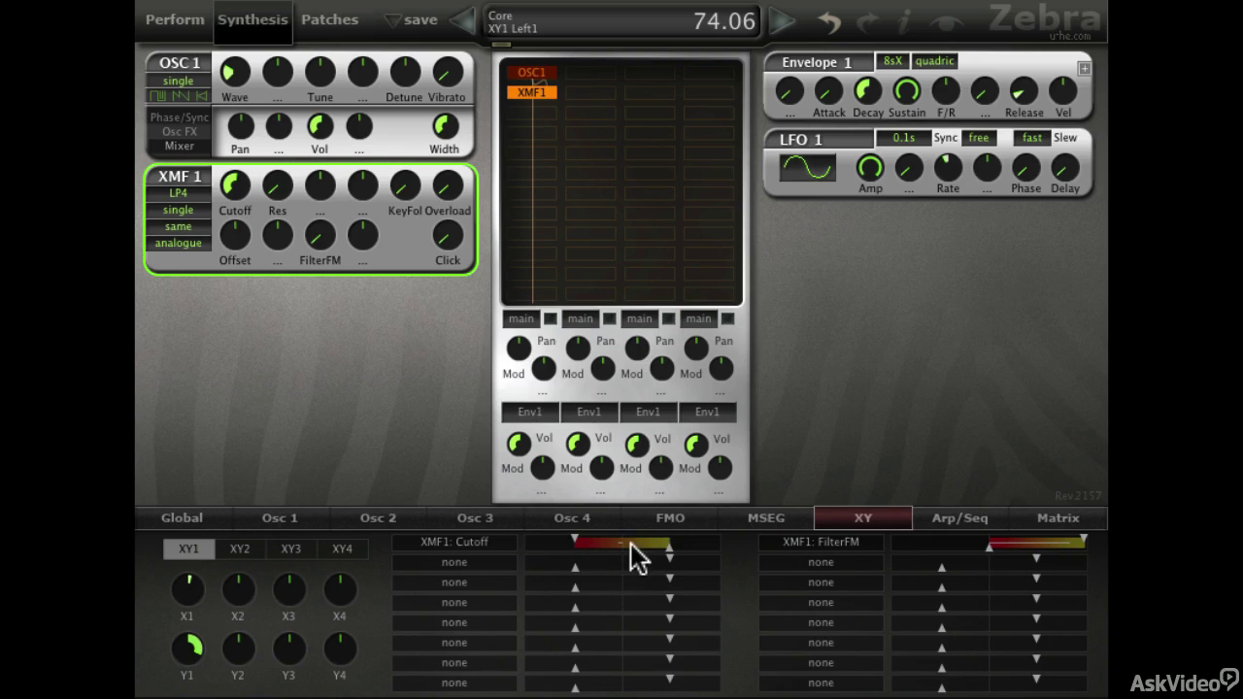
pyautogui.moveTo(638, 544); pyautogui.dragTo(613, 562)
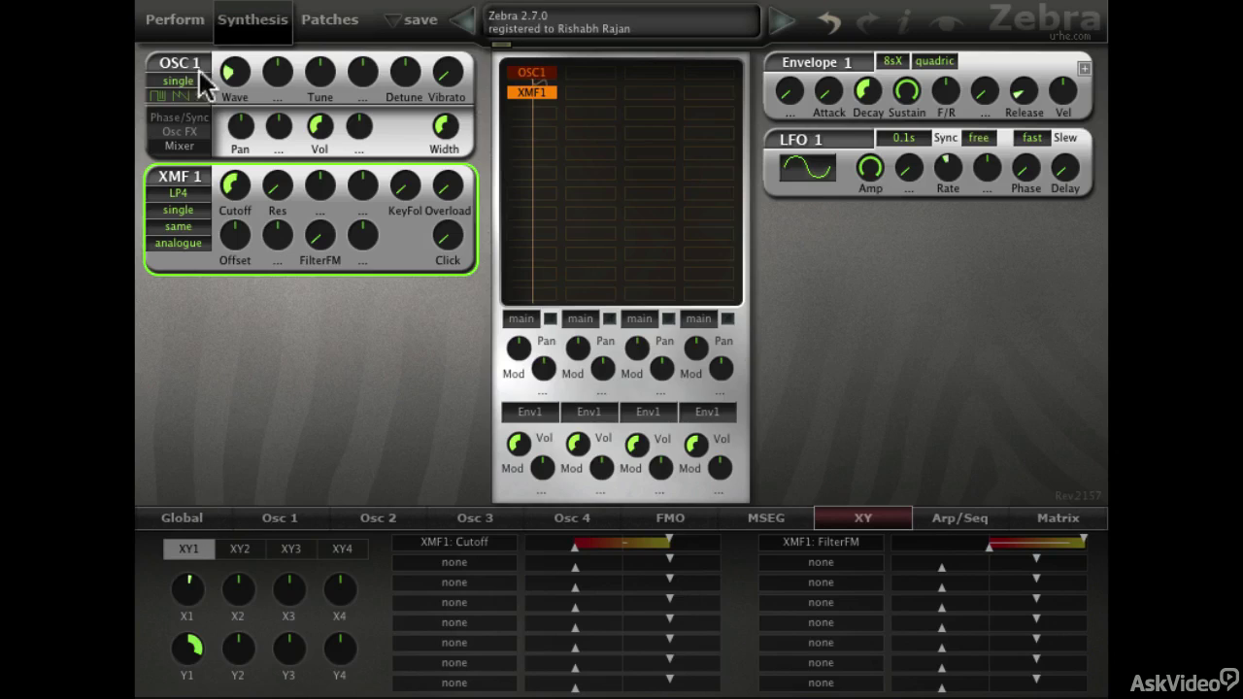
# Set the XMF1 Resonance to 41.00 and test the XY1 pad by moving its handle to negative X and Y -10.00
pyautogui.click(191, 29)
pyautogui.moveTo(258, 170); pyautogui.dragTo(275, 83)
pyautogui.click(280, 25)
pyautogui.click(186, 15)
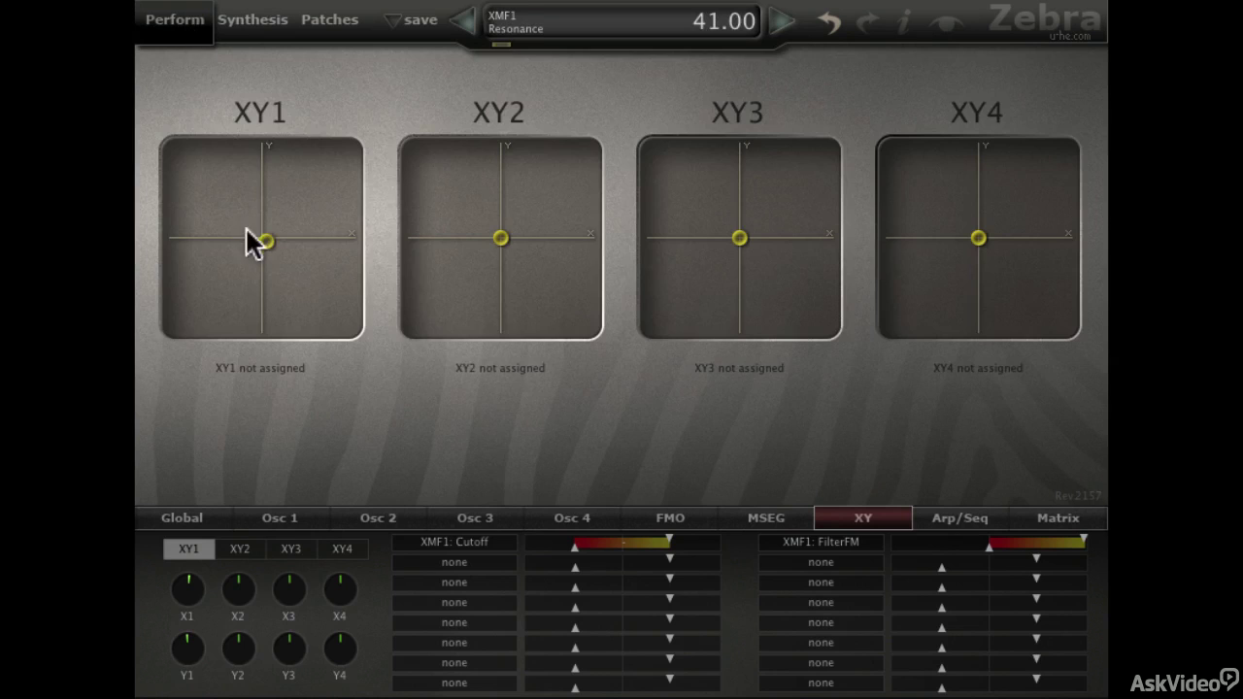
pyautogui.moveTo(266, 237); pyautogui.dragTo(211, 244)
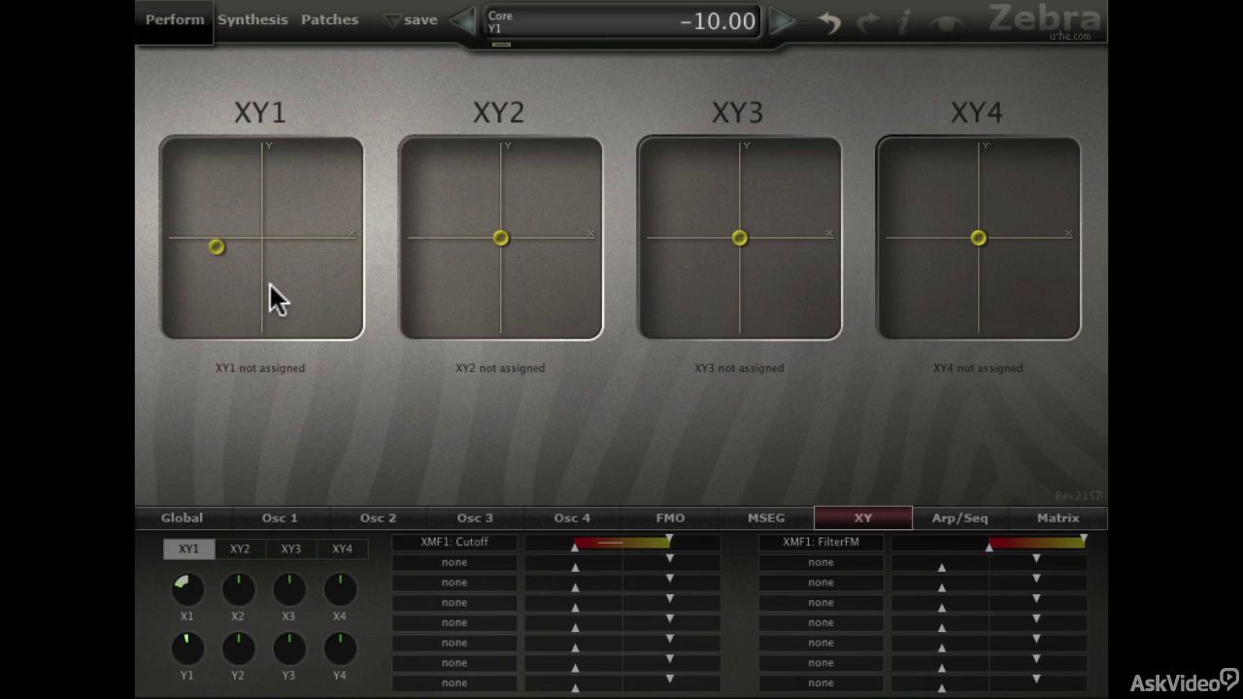
# Set the XMF1 FilterFM to 49.50 and extend its Y1 modulation range across the full bar
pyautogui.click(267, 22)
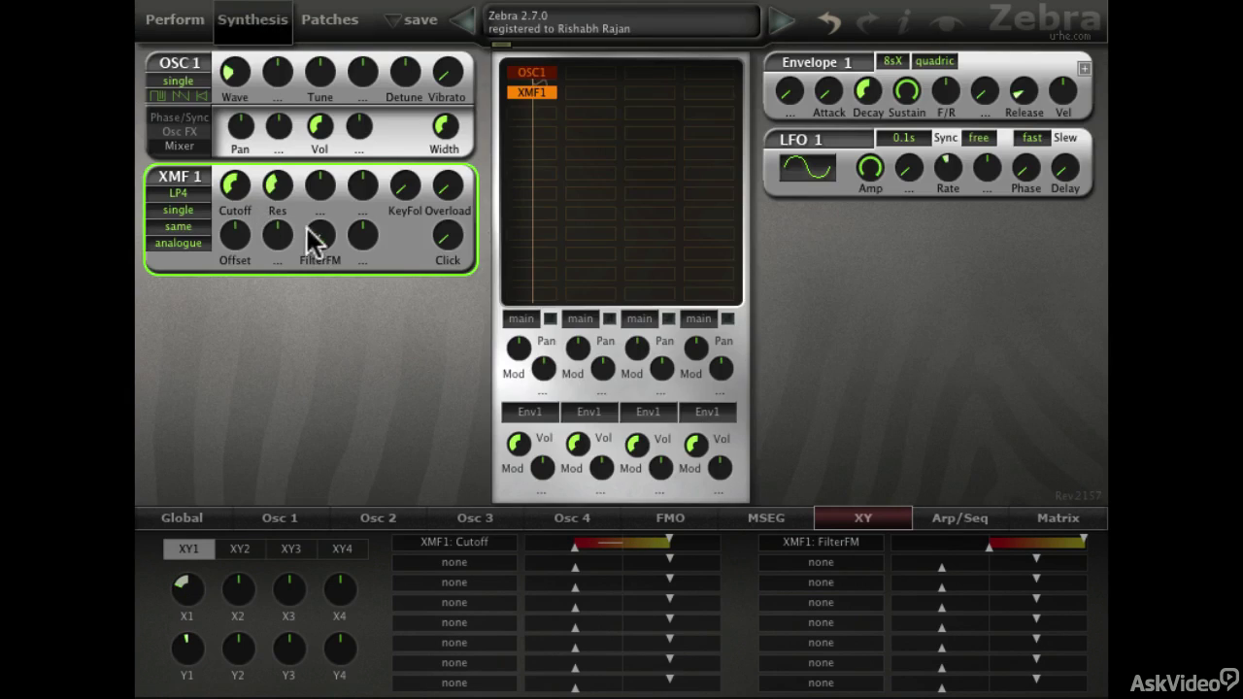
pyautogui.moveTo(321, 241); pyautogui.dragTo(324, 128)
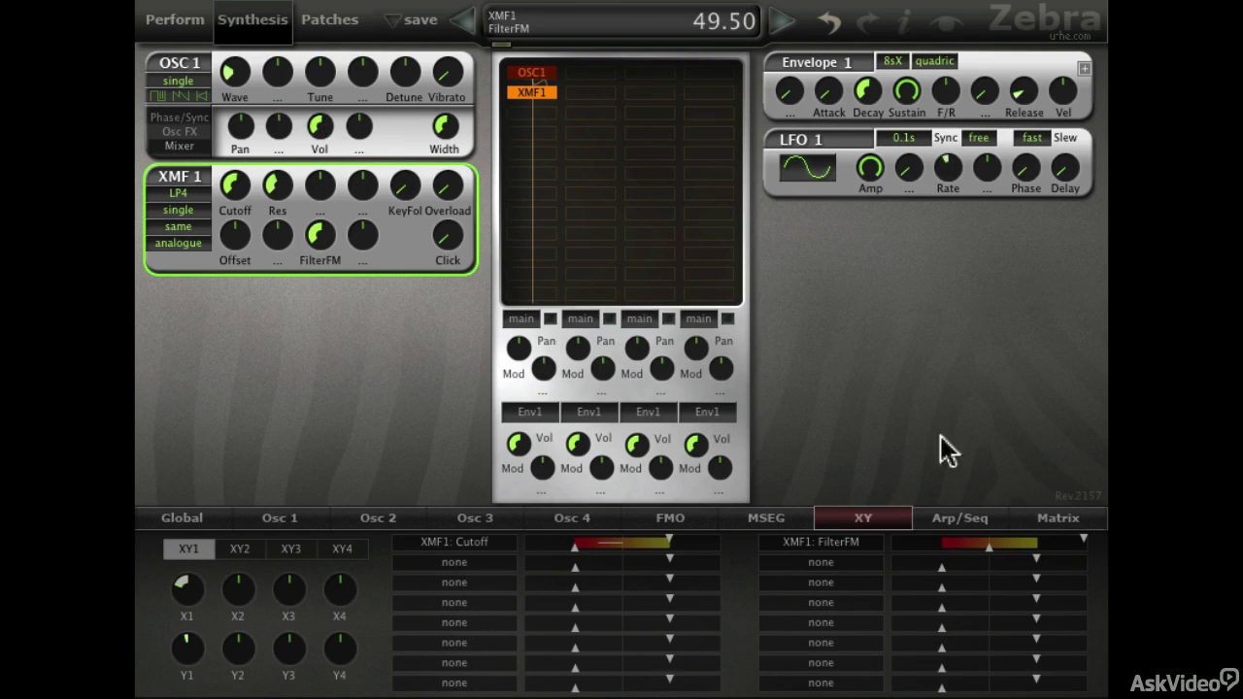
pyautogui.click(988, 539)
pyautogui.doubleClick(975, 540)
# Test the XY1 pad on the Perform page by moving its handle, bringing X1 to 42.25
pyautogui.click(189, 27)
pyautogui.moveTo(218, 245); pyautogui.dragTo(294, 237)
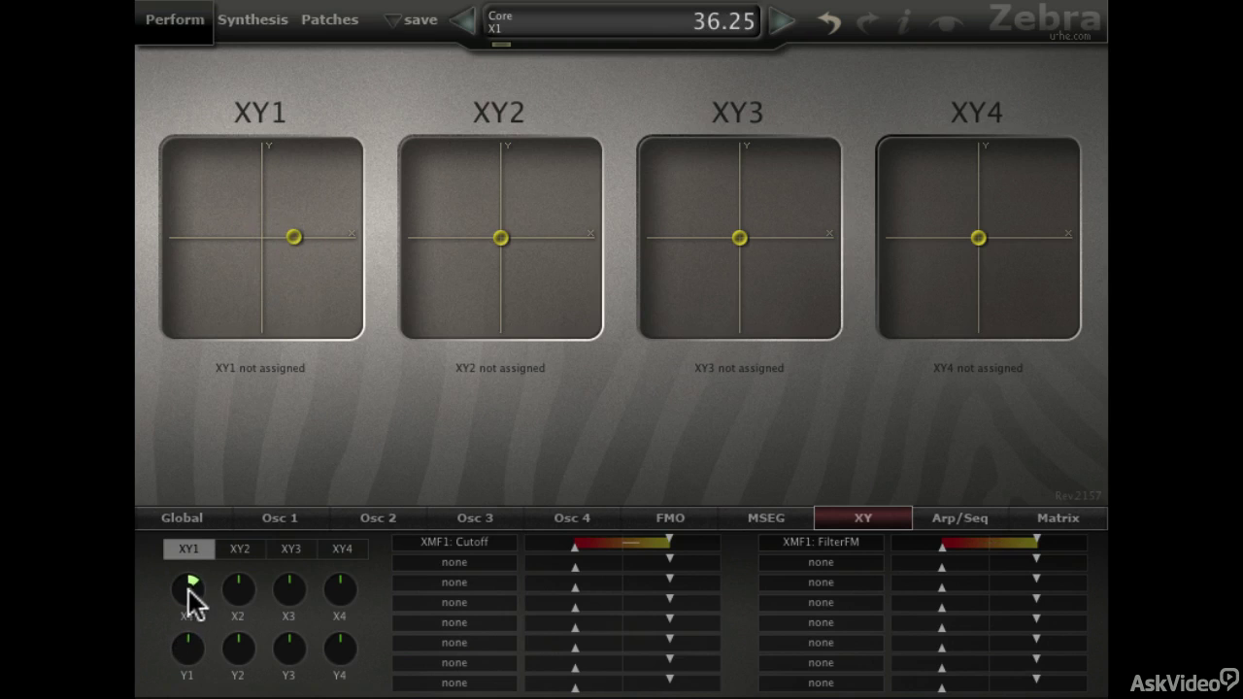
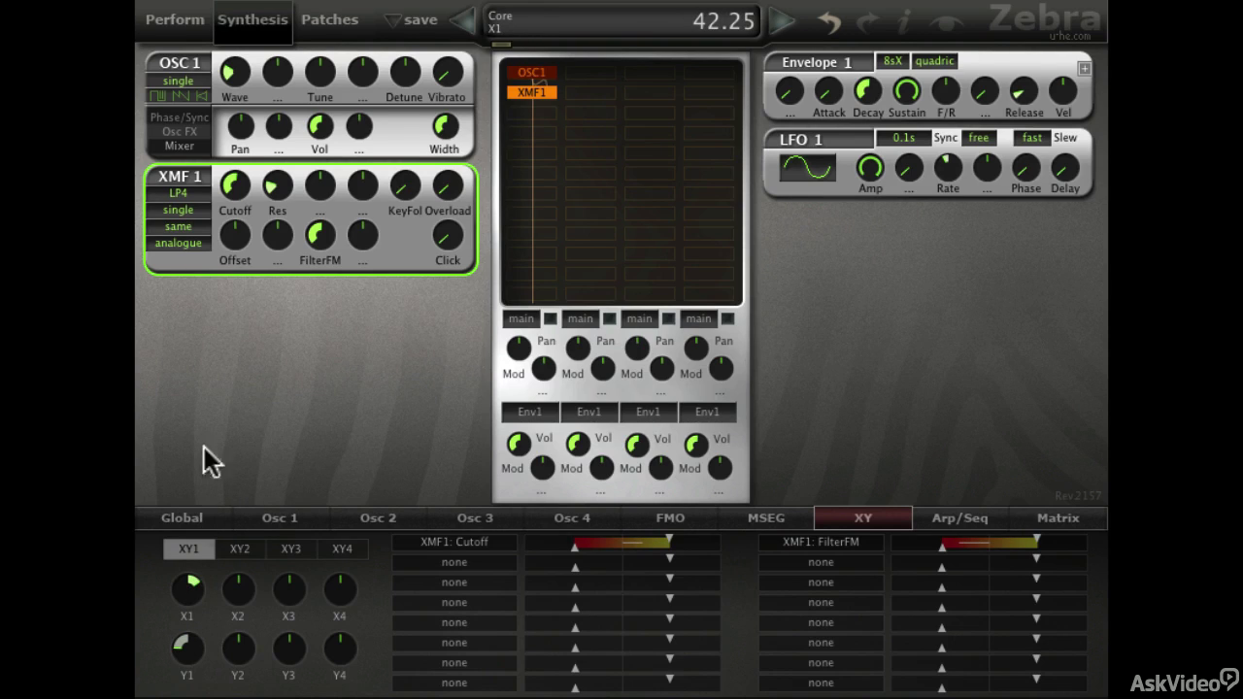
pyautogui.click(194, 23)
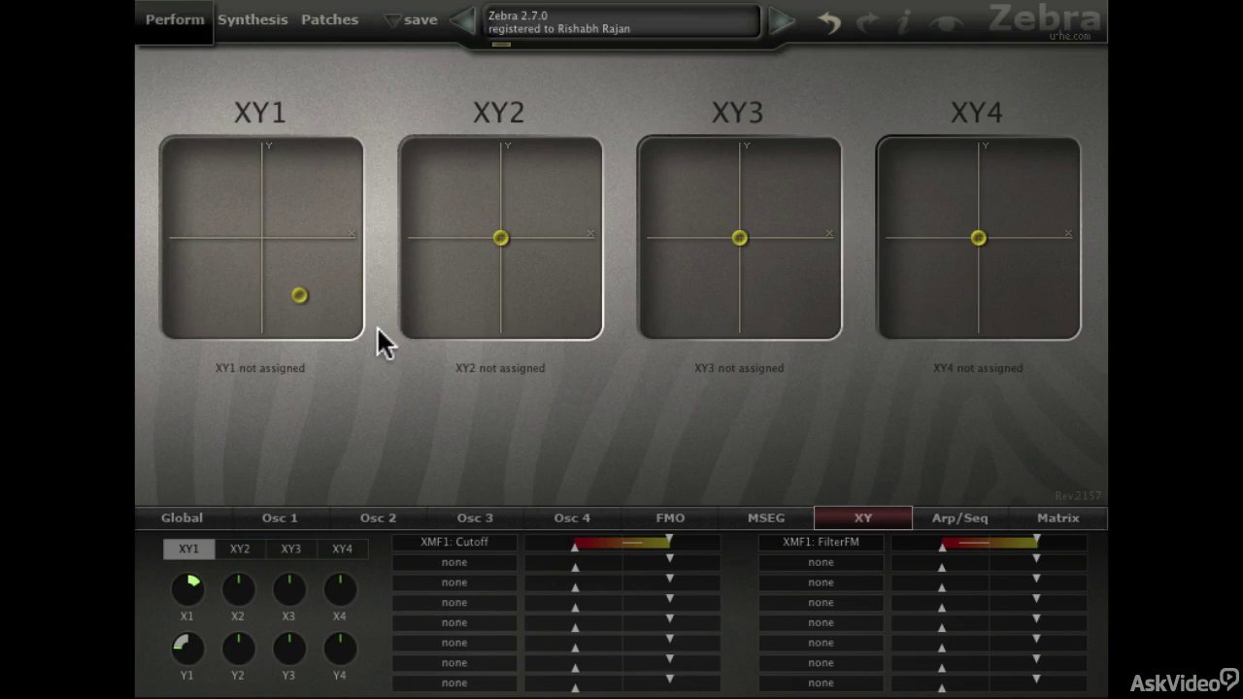
# Assign Oscillator1 Vibrato as the second X1 target of the XY1 pad
pyautogui.click(478, 561)
pyautogui.moveTo(507, 619)
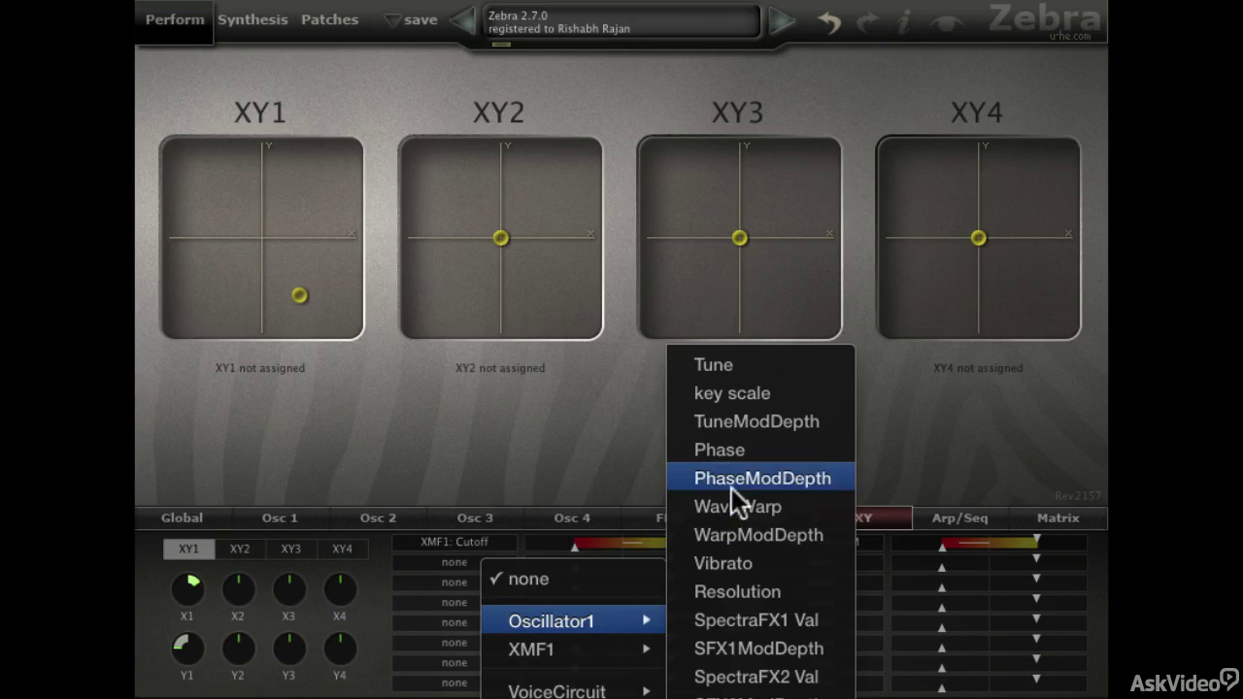
pyautogui.click(754, 561)
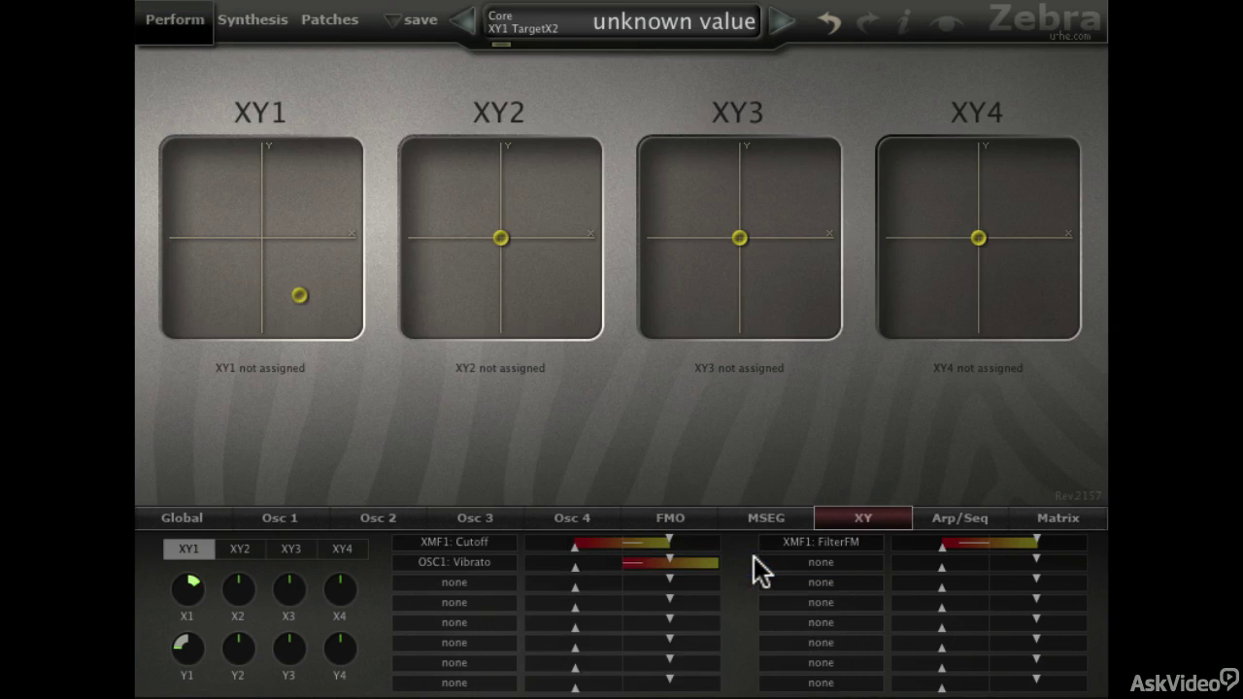
# Raise the OSC1 Vibrato to about mid-range with a full X1 modulation range, and test it by varying X1
pyautogui.click(260, 29)
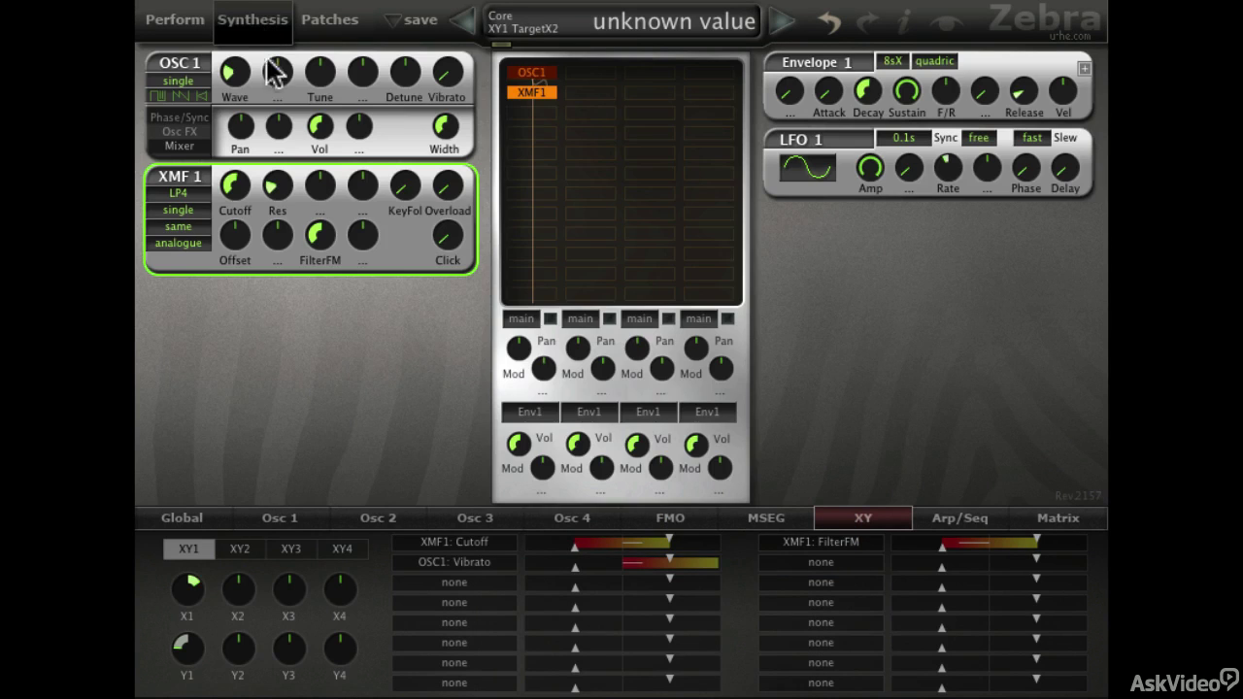
pyautogui.moveTo(447, 78)
pyautogui.mouseDown()
pyautogui.moveTo(452, 5)
pyautogui.moveTo(444, 99)
pyautogui.moveTo(449, 67)
pyautogui.mouseUp()
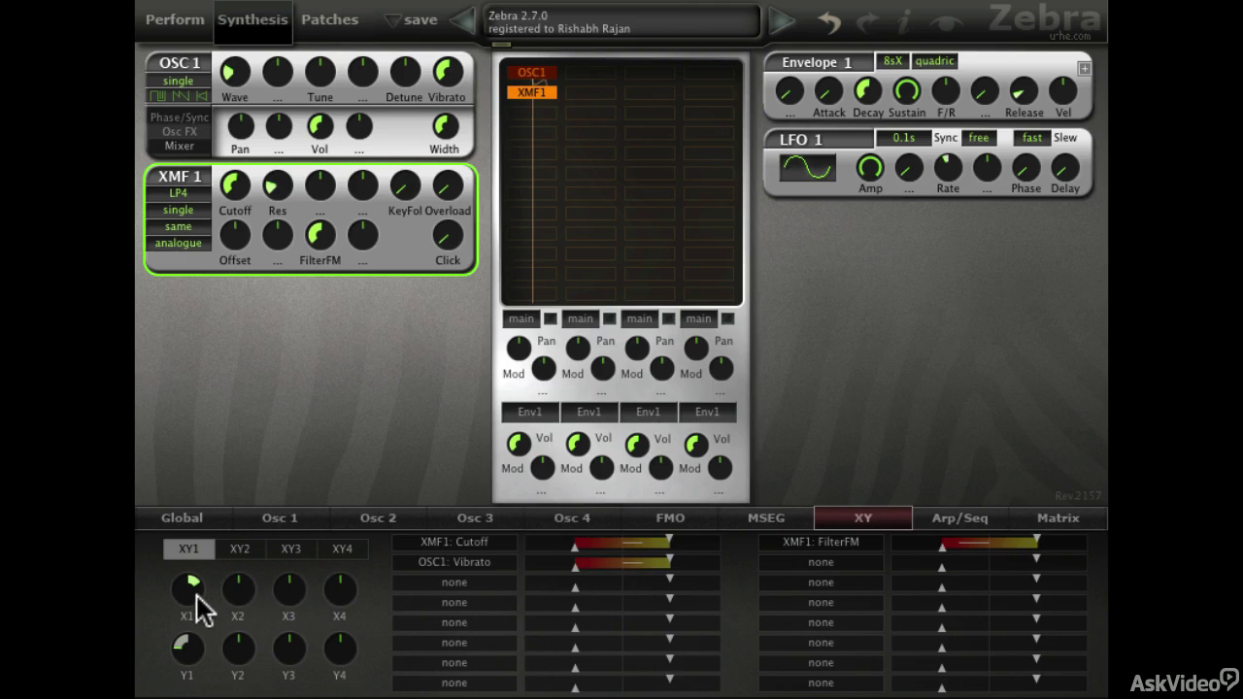
pyautogui.moveTo(187, 583)
pyautogui.mouseDown()
pyautogui.moveTo(189, 651)
pyautogui.moveTo(184, 555)
pyautogui.moveTo(184, 612)
pyautogui.moveTo(180, 576)
pyautogui.moveTo(179, 600)
pyautogui.mouseUp()
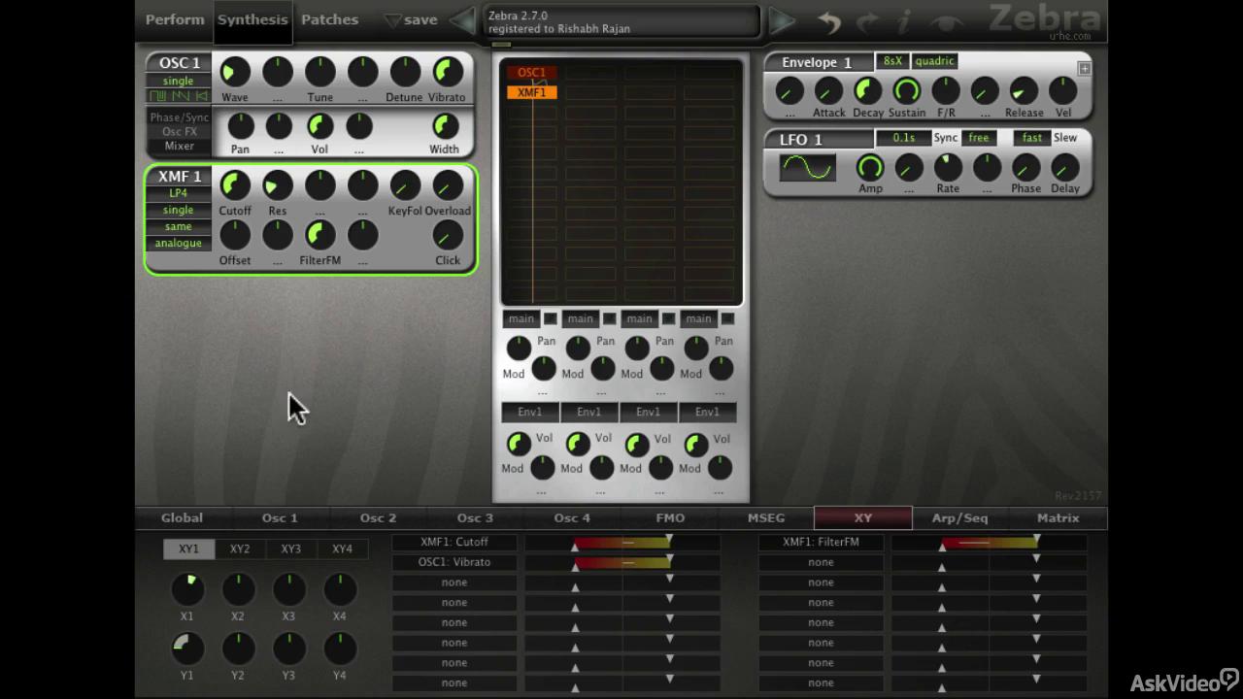
# Add a Rev1 reverb to the first slot of the Global effects grid
pyautogui.click(180, 518)
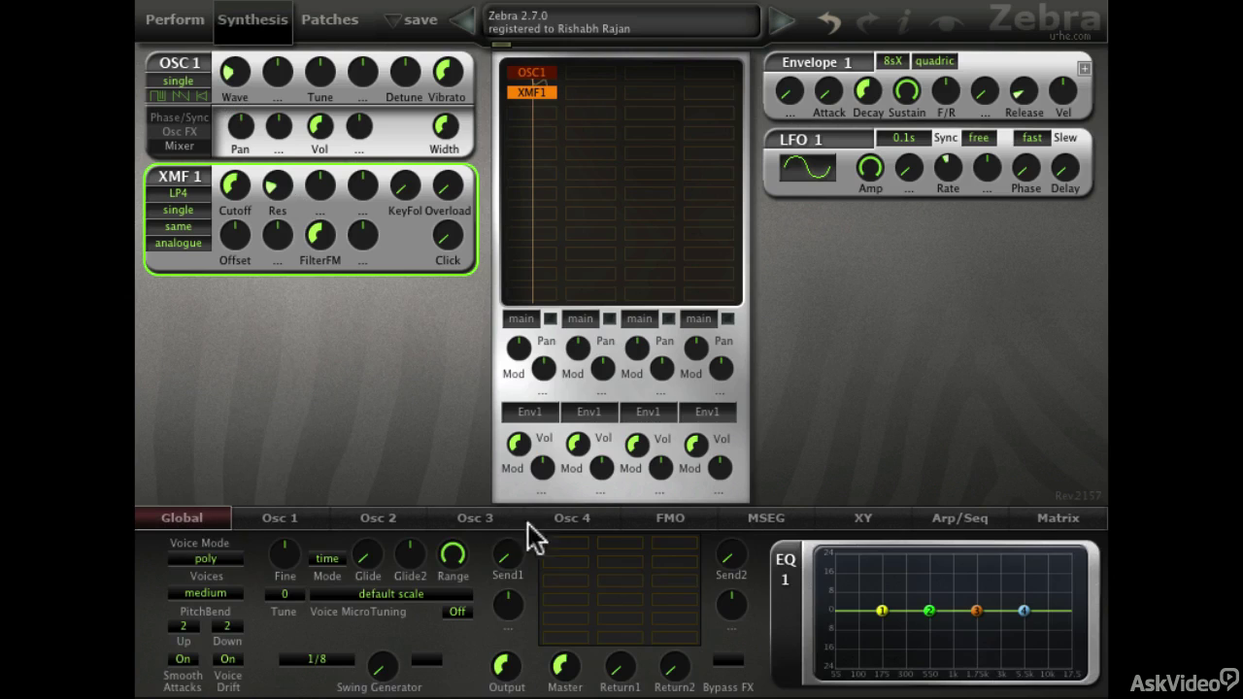
pyautogui.click(579, 556)
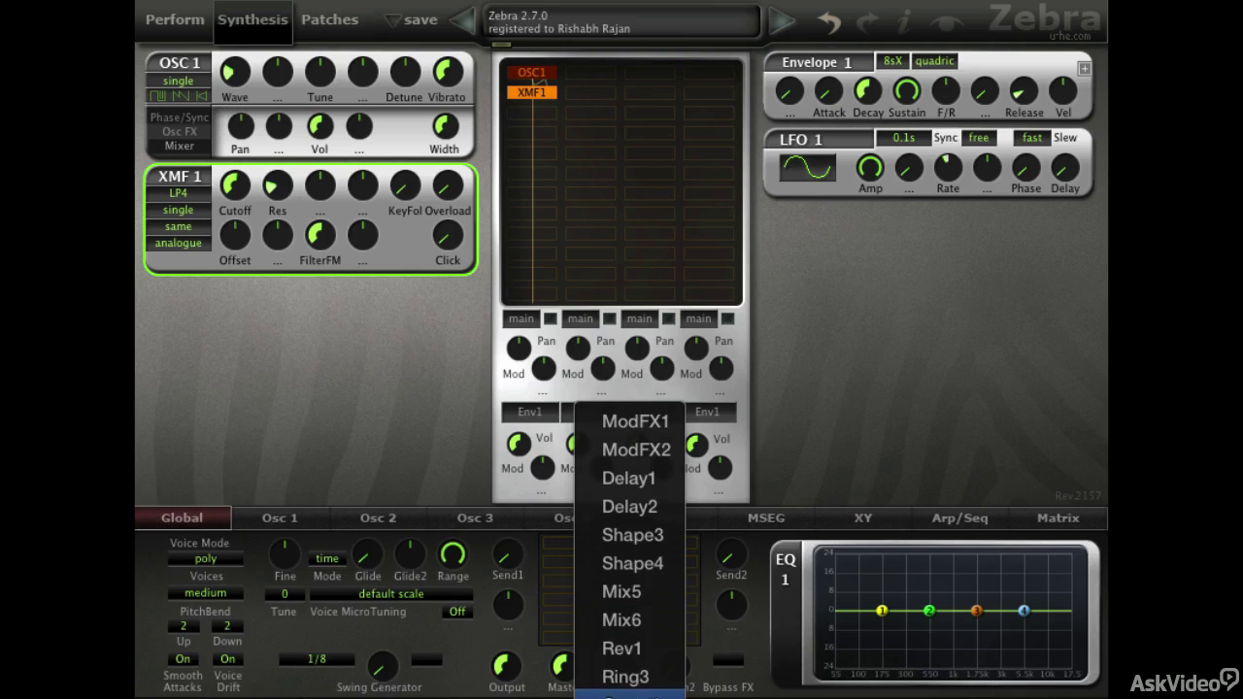
pyautogui.click(643, 650)
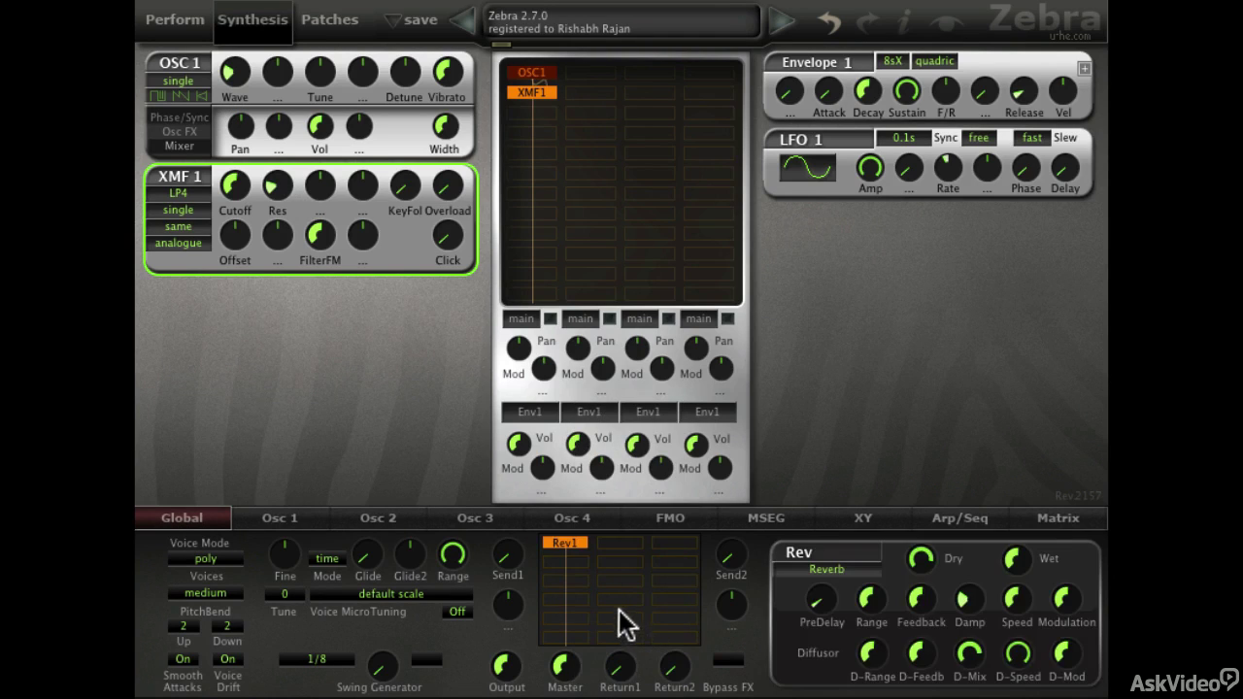
# Assign the Rev1 reverb's Range to X1 and its Feedback to Y1
pyautogui.rightClick(881, 607)
pyautogui.moveTo(1004, 610)
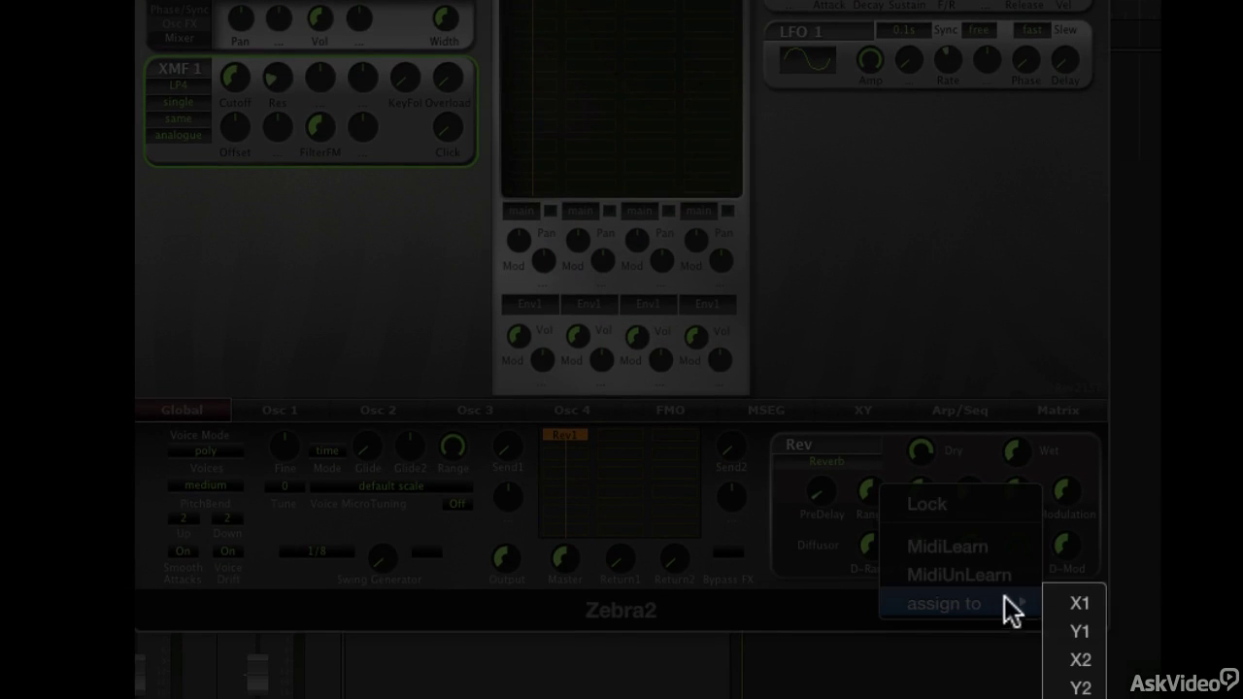
pyautogui.click(1058, 586)
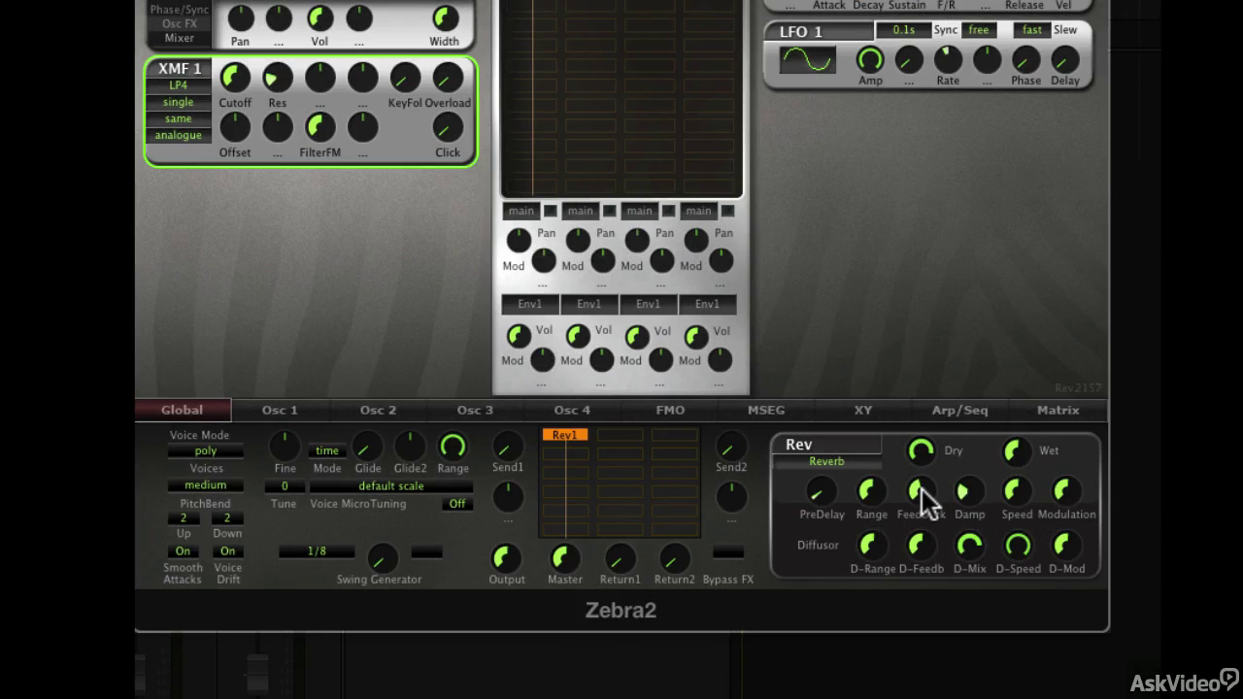
pyautogui.rightClick(924, 495)
pyautogui.moveTo(1043, 608)
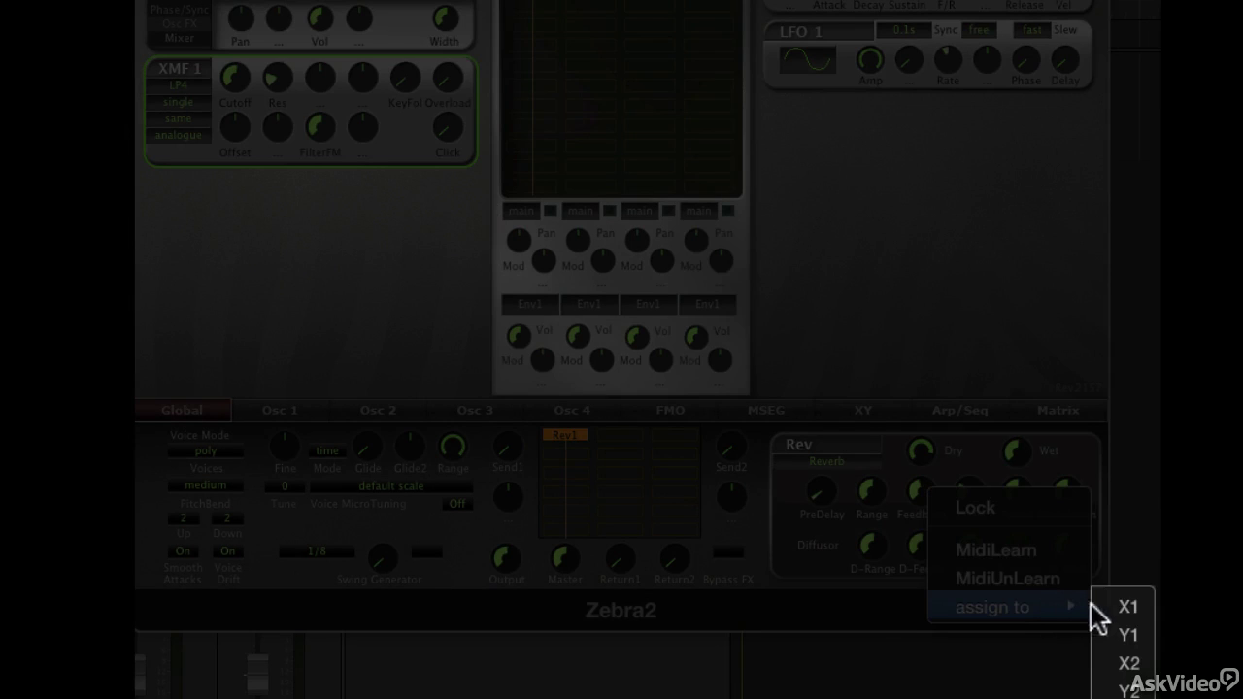
pyautogui.click(1119, 633)
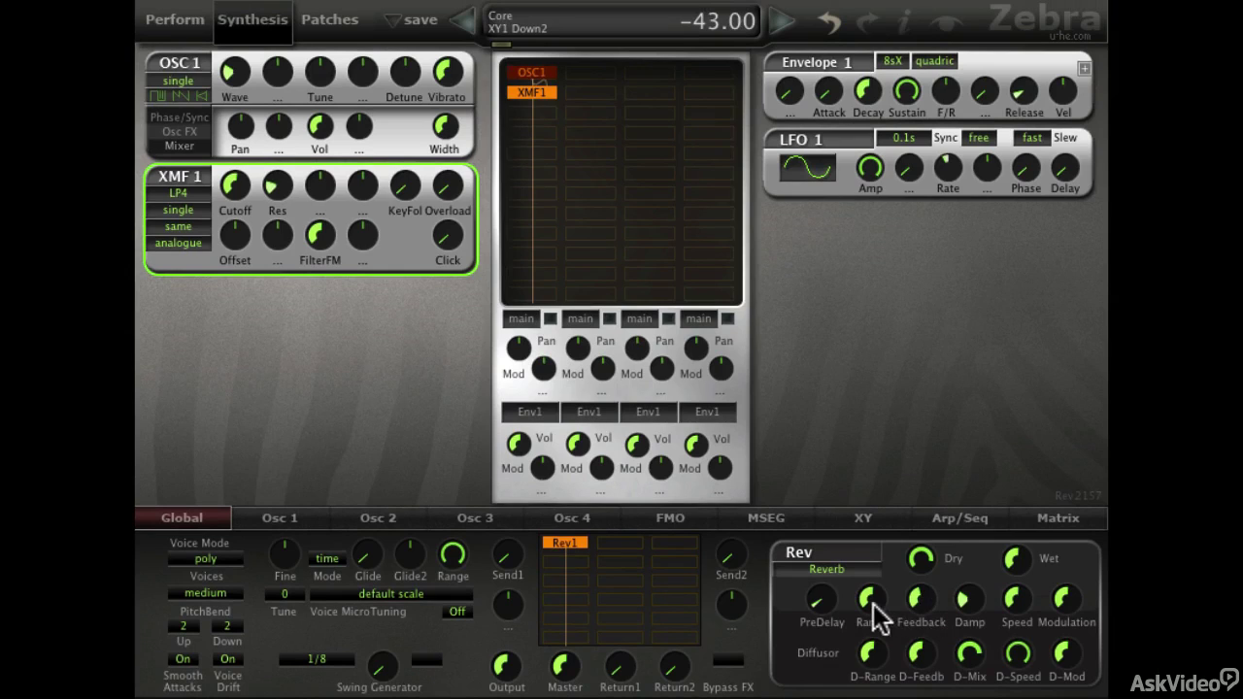
# Review the XY1 assignments and test them on the Perform page, moving the handle to Y 95.00 and back to Y -12.50
pyautogui.click(874, 528)
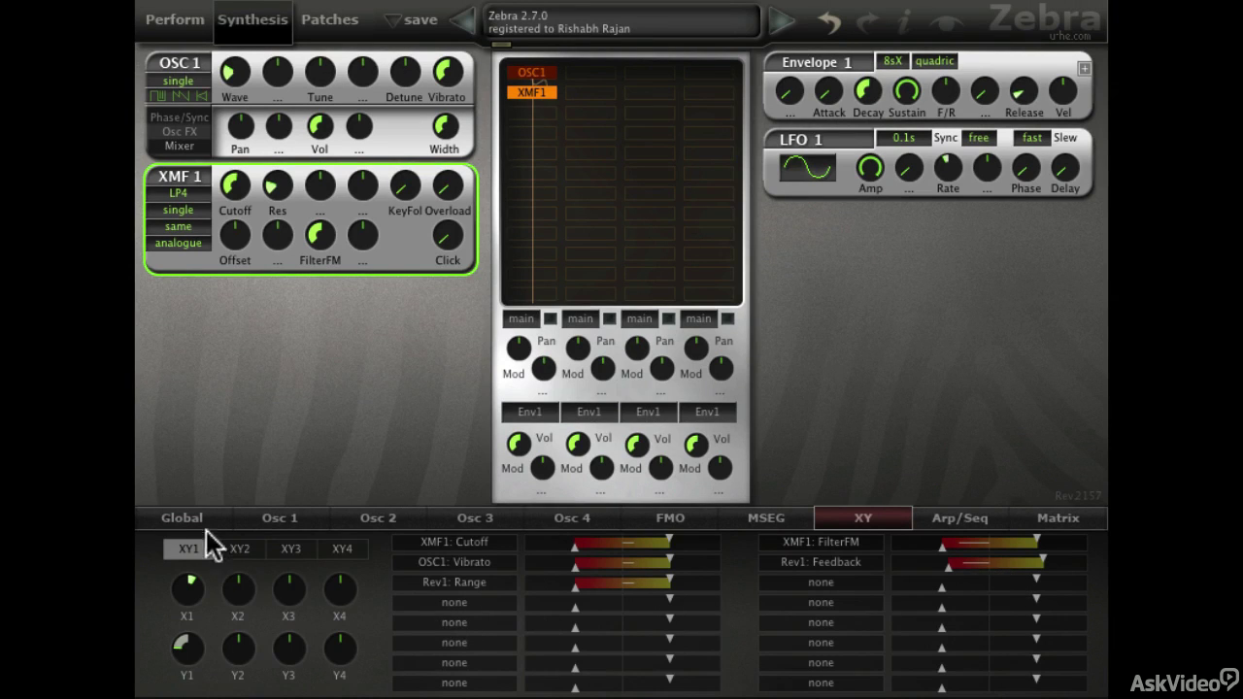
pyautogui.click(187, 29)
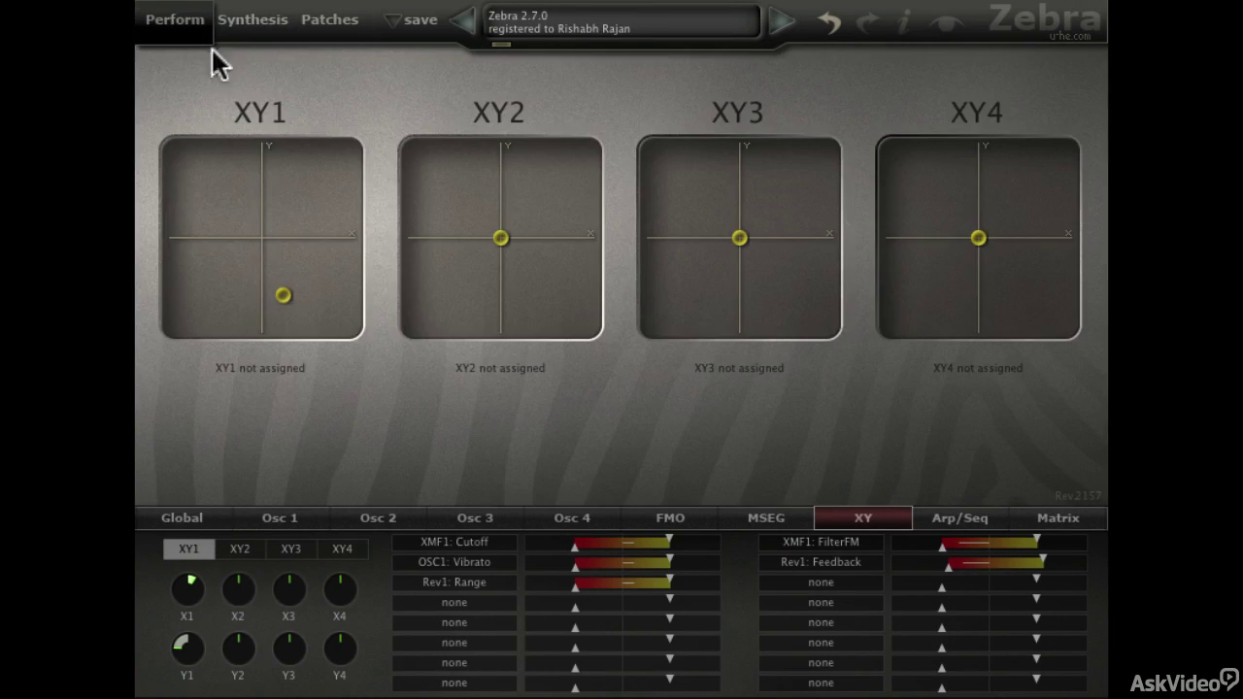
pyautogui.moveTo(282, 295); pyautogui.dragTo(338, 149)
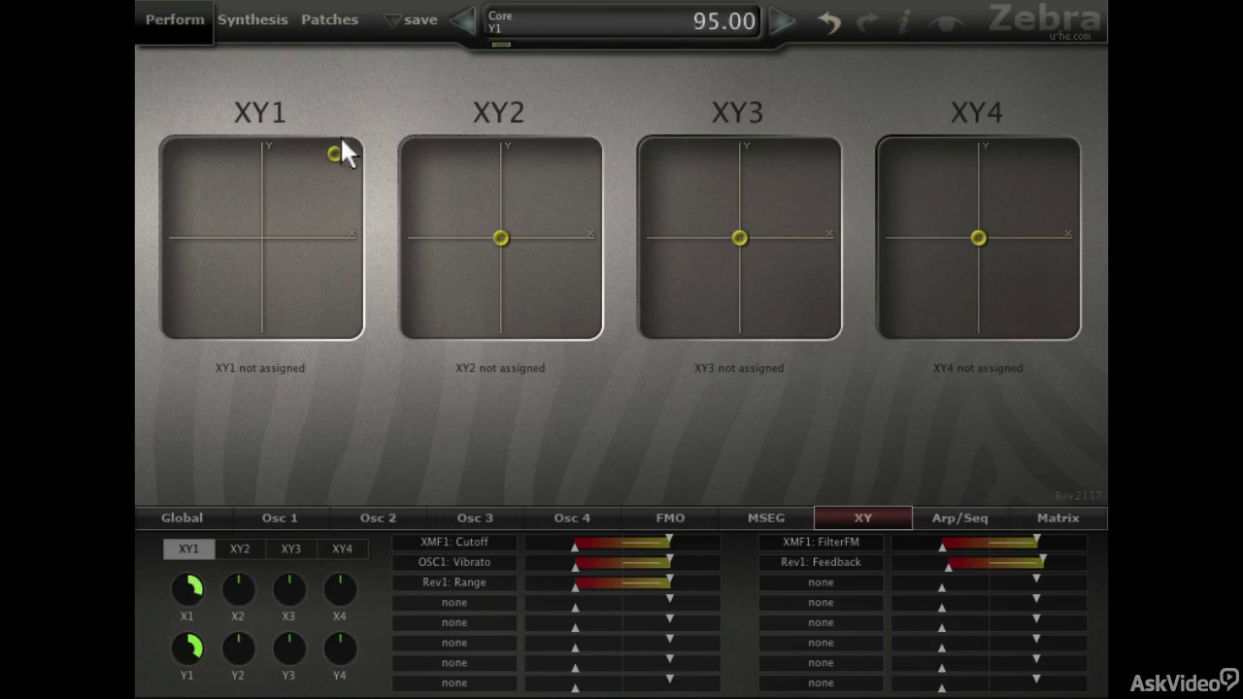
pyautogui.moveTo(325, 199); pyautogui.dragTo(292, 244)
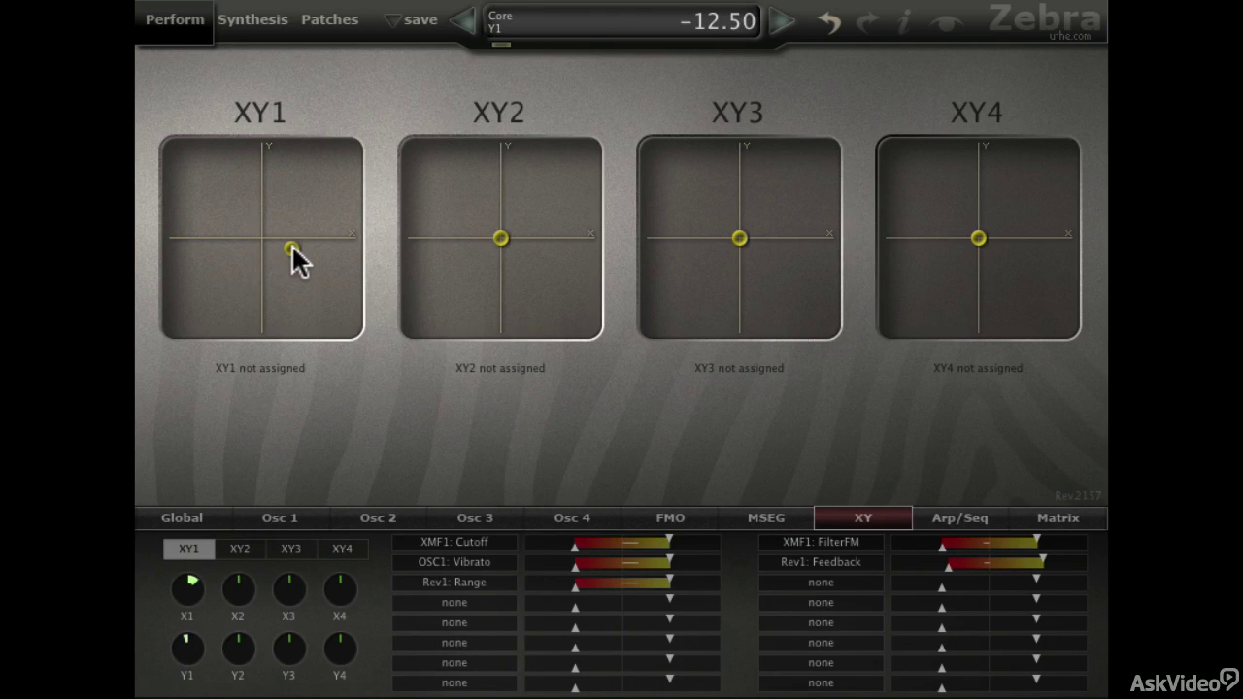
# Rename the XY1 pad as Filter/Rev
pyautogui.doubleClick(273, 111)
pyautogui.write('Filter/Rev')
pyautogui.press('Return')
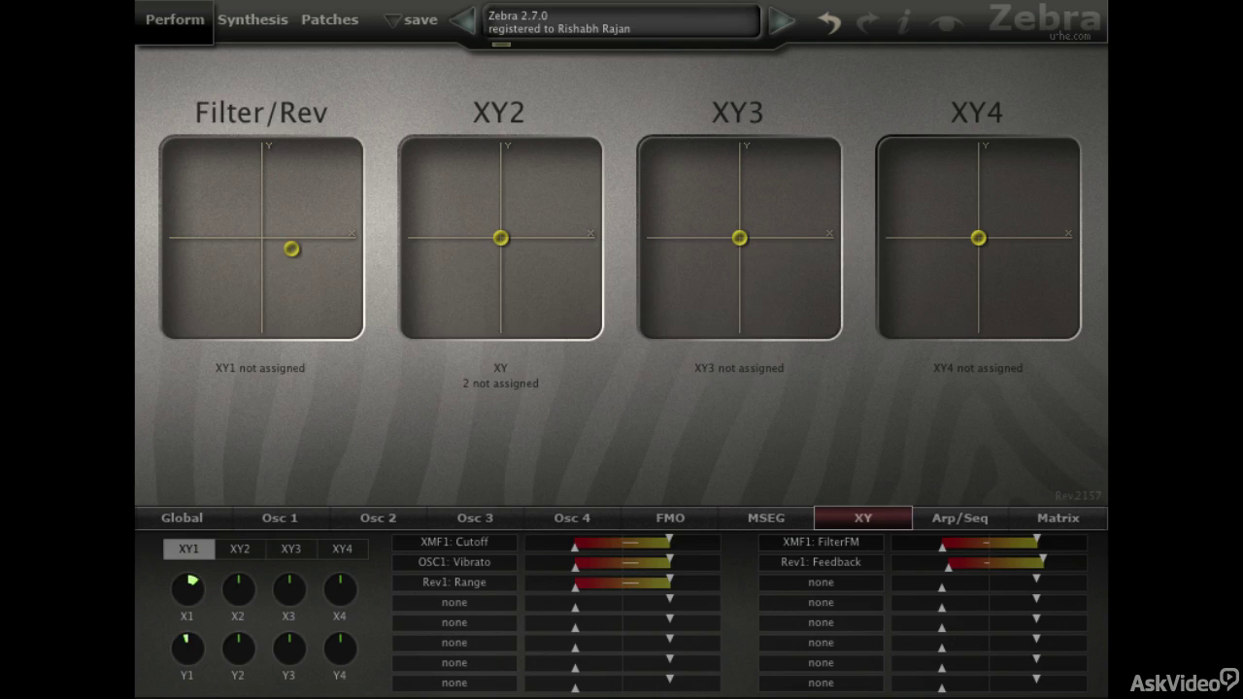
# Describe the Filter/Rev pad as "X=Cutoff, Vibrato, Rev range" and, on a second line, "Y=FilterFM, Rev Feedback"
pyautogui.doubleClick(289, 369)
pyautogui.tripleClick(577, 257)
pyautogui.write('X=Cuto')
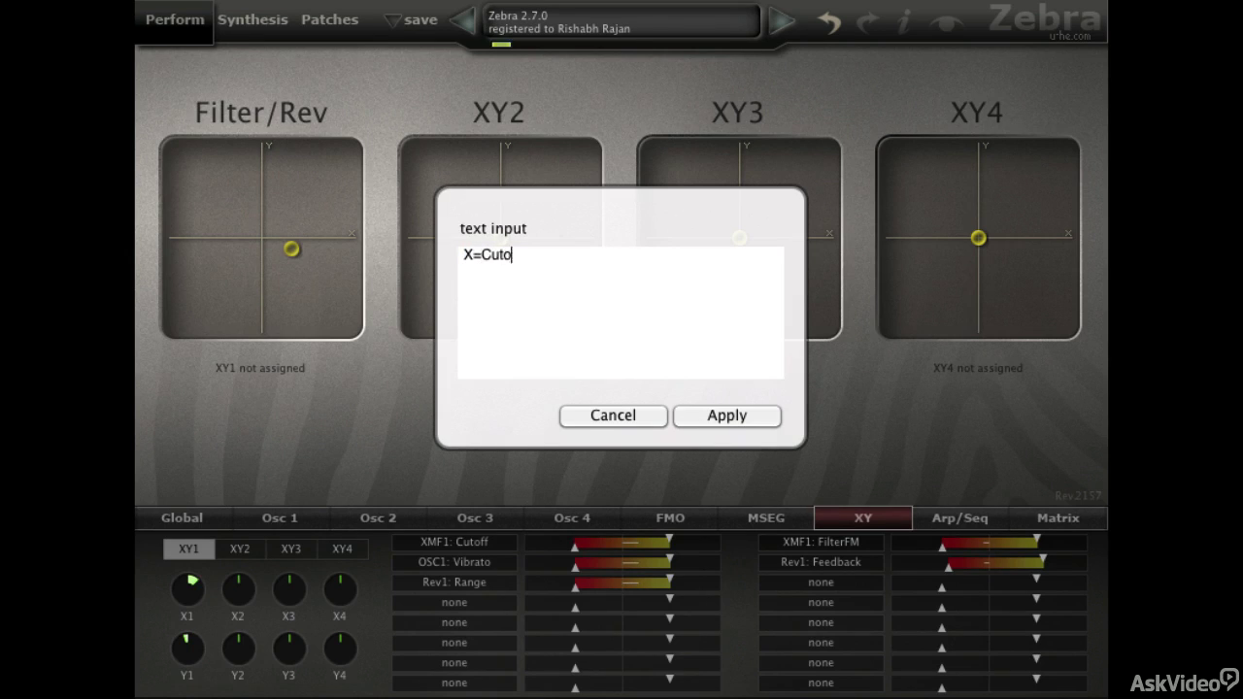
pyautogui.write('ff, Vibrato, Rev range')
pyautogui.press('Return')
pyautogui.write('Y=FilterFM, Rev Feedback')
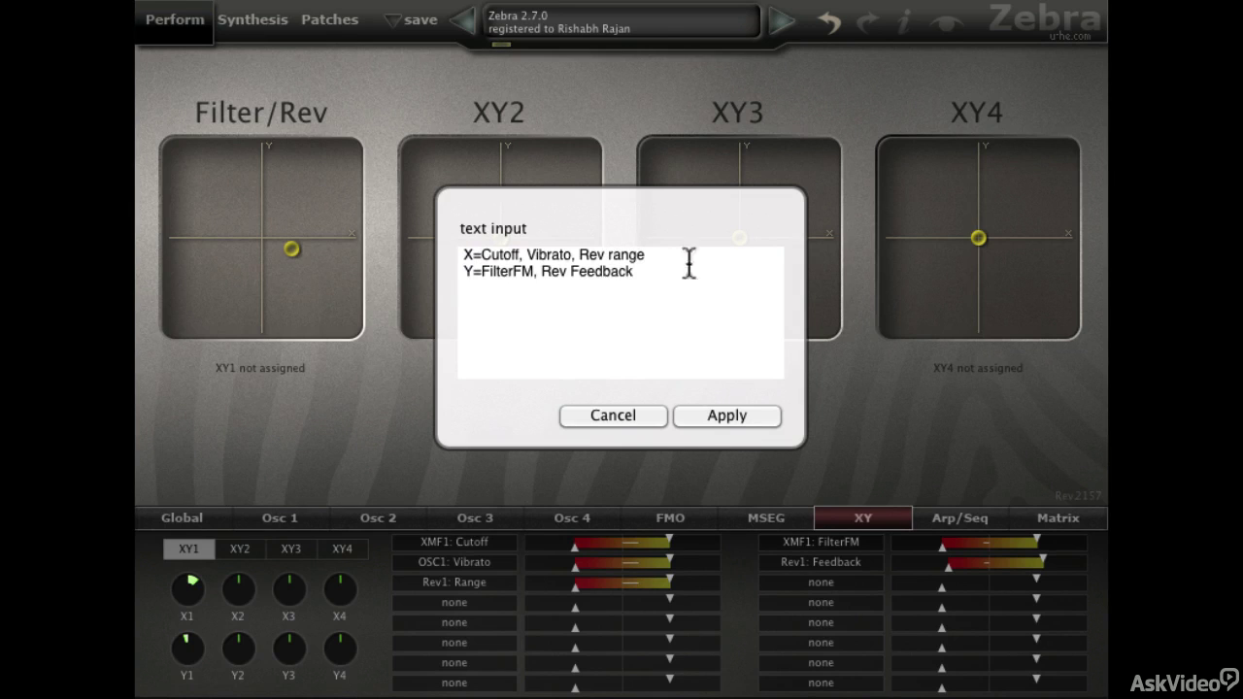
pyautogui.click(725, 416)
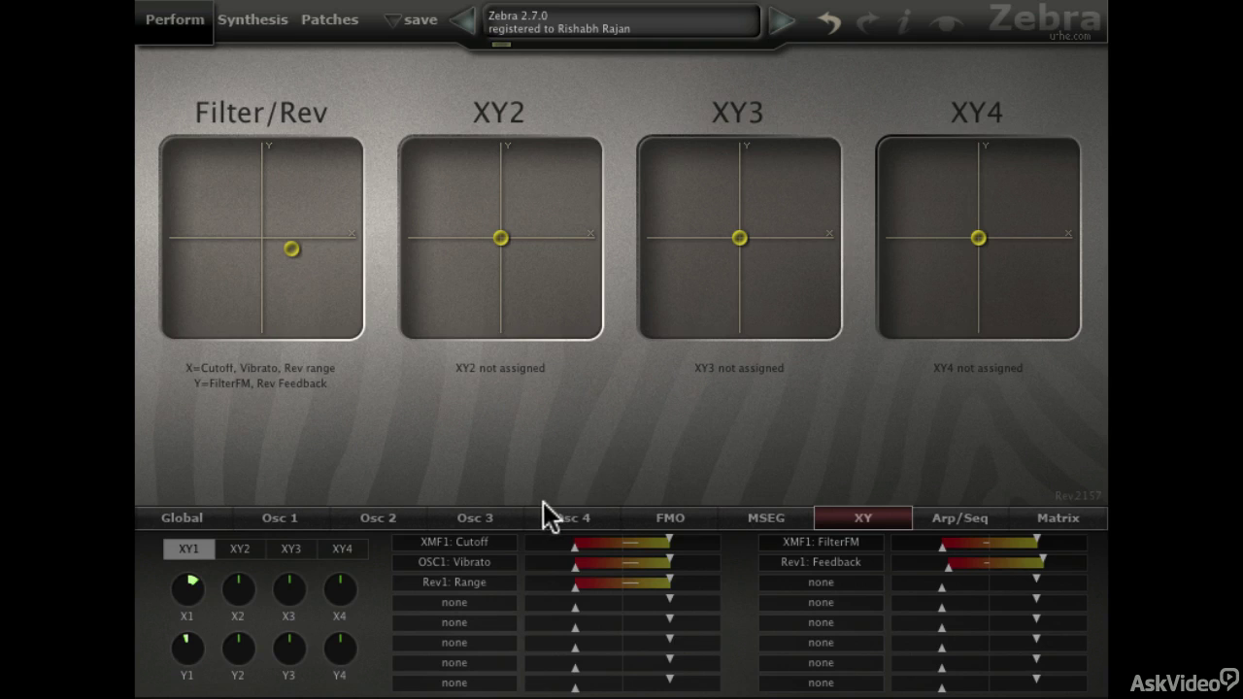
# Invert the Rev1 Range and XMF1 FilterFM modulation ranges, and test them by moving the Filter/Rev handle to negative X and Y 72.50
pyautogui.click(619, 584)
pyautogui.moveTo(597, 585); pyautogui.dragTo(603, 587)
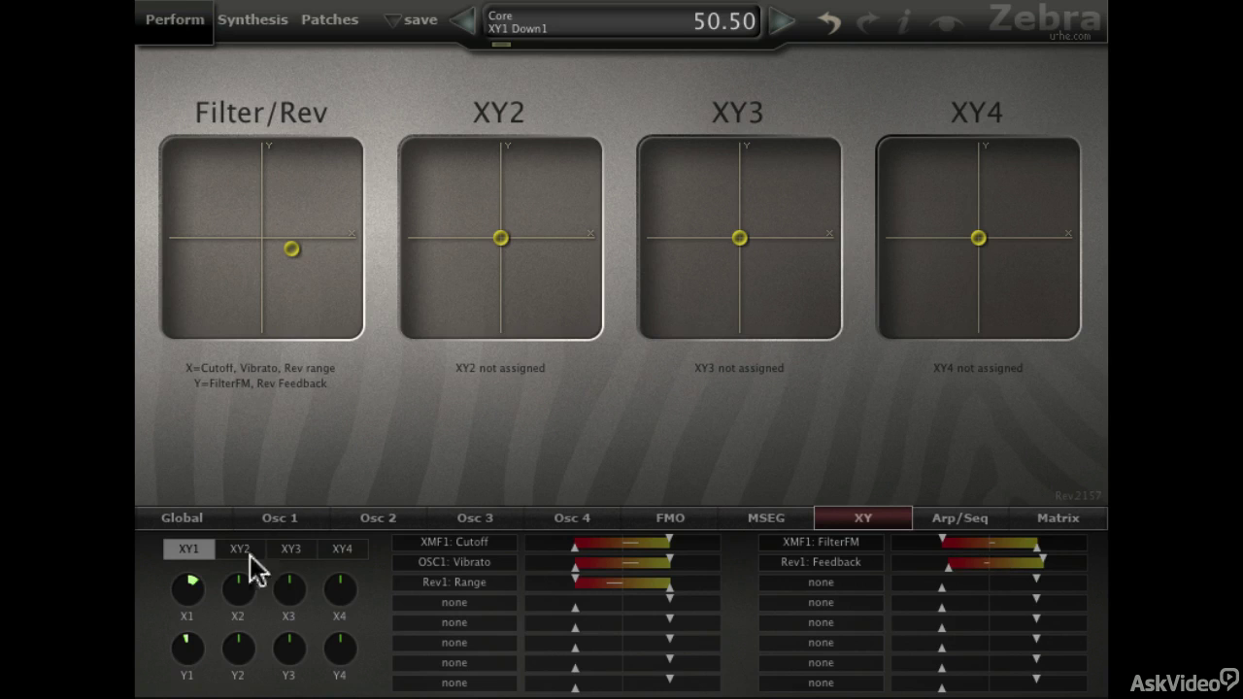
pyautogui.moveTo(291, 249); pyautogui.dragTo(215, 174)
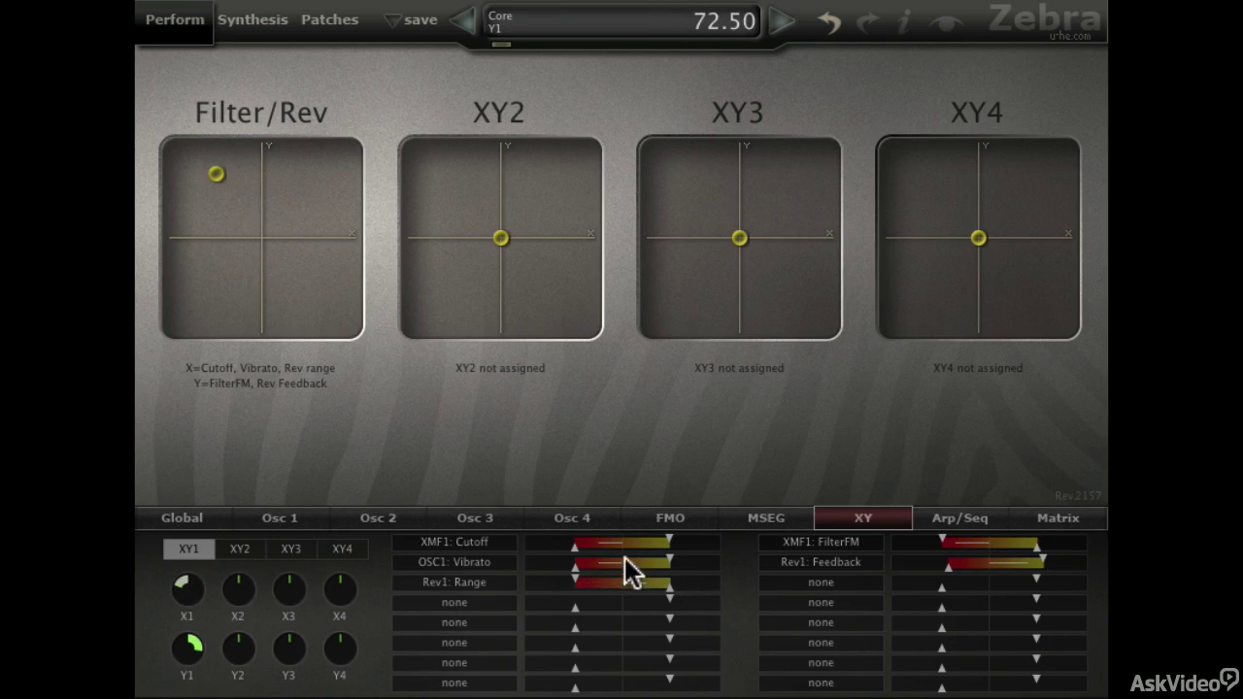